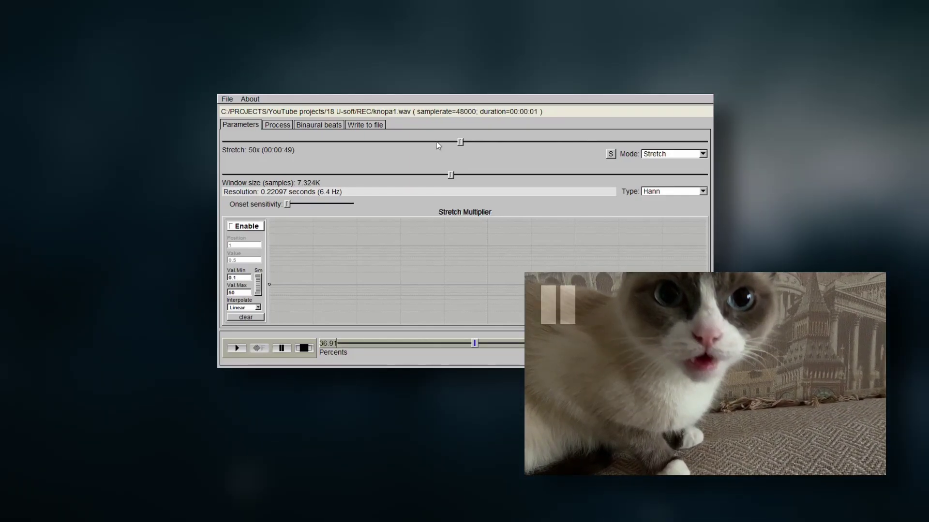
Set the stretch value of knopa1.wav to 10
click(610, 154)
text(10)
click(566, 153)
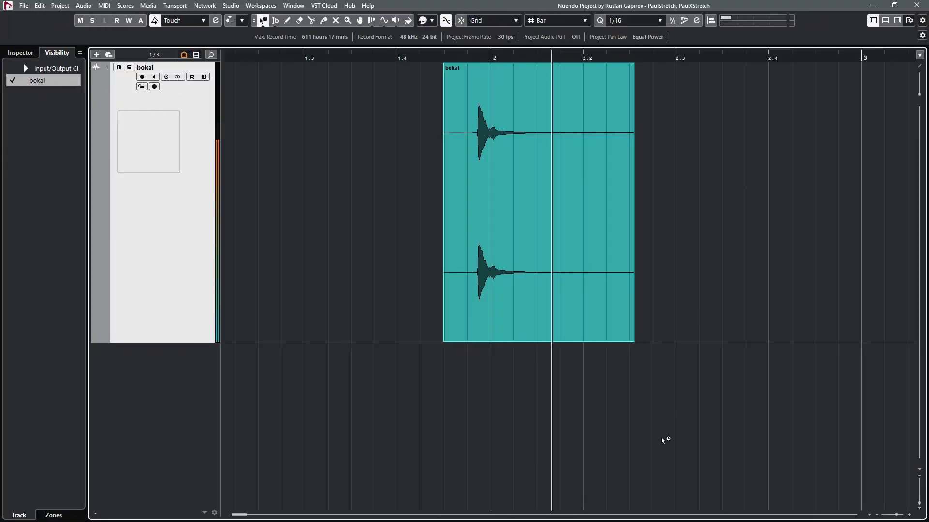
key(g)
key(g)
key(g)
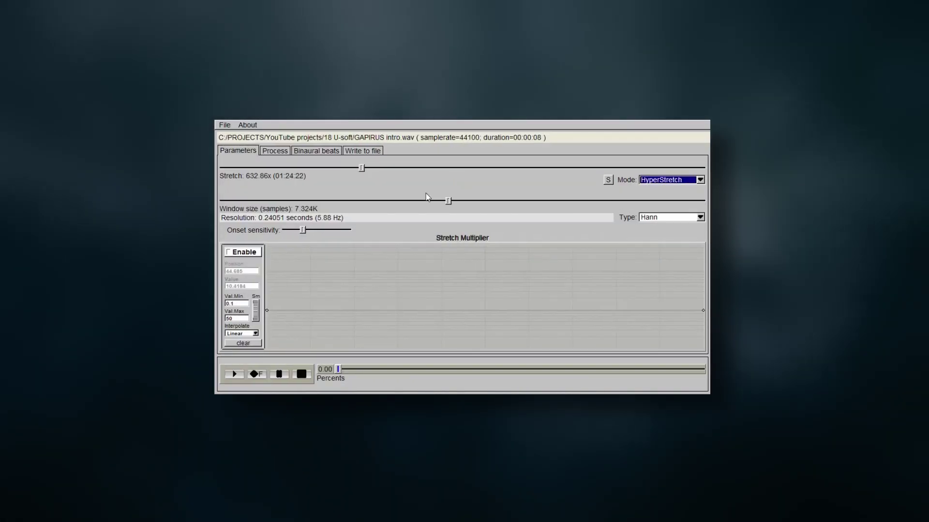
Try low and high stretch amounts for GAPIRUS intro.wav in HyperStretch mode
drag(362, 168, 216, 169)
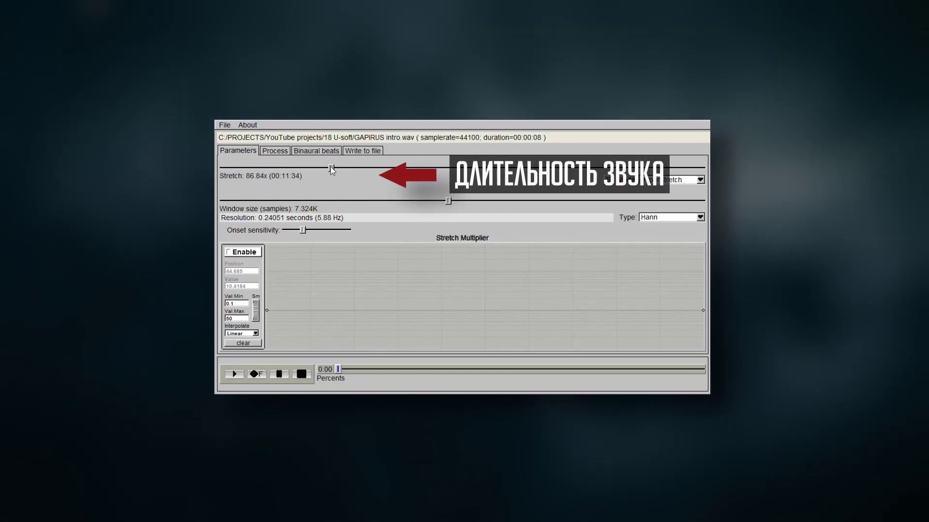
drag(330, 167, 681, 174)
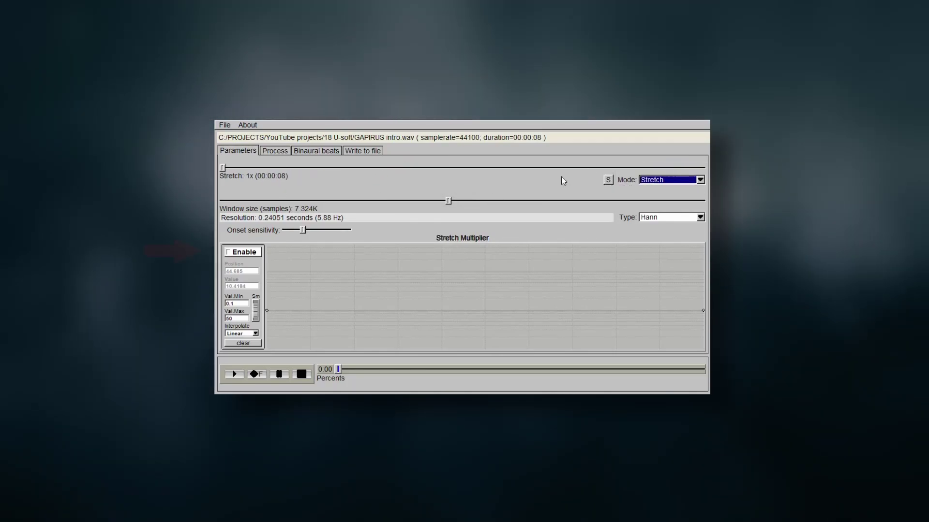
Enable the stretch multiplier and shape a raised plateau before the midpoint, ending at about position 44.8 with value 8.469
click(230, 253)
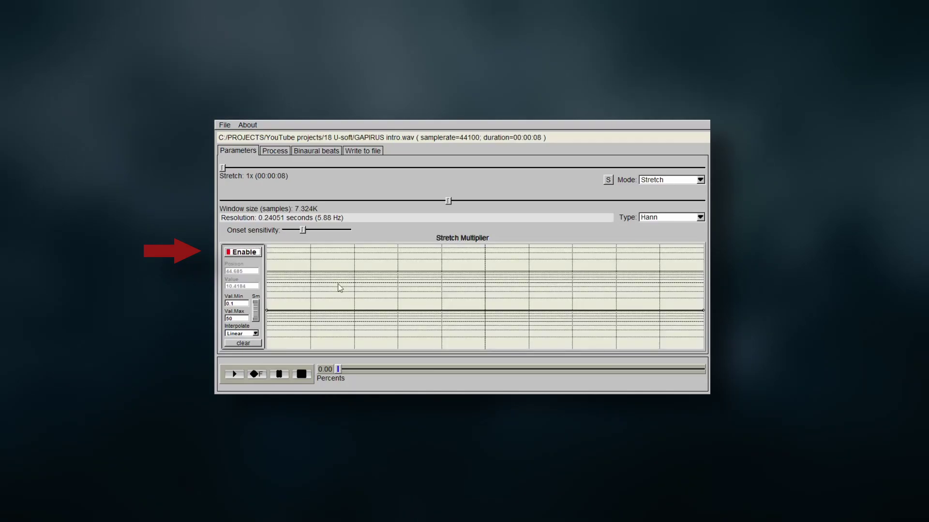
click(418, 311)
click(465, 311)
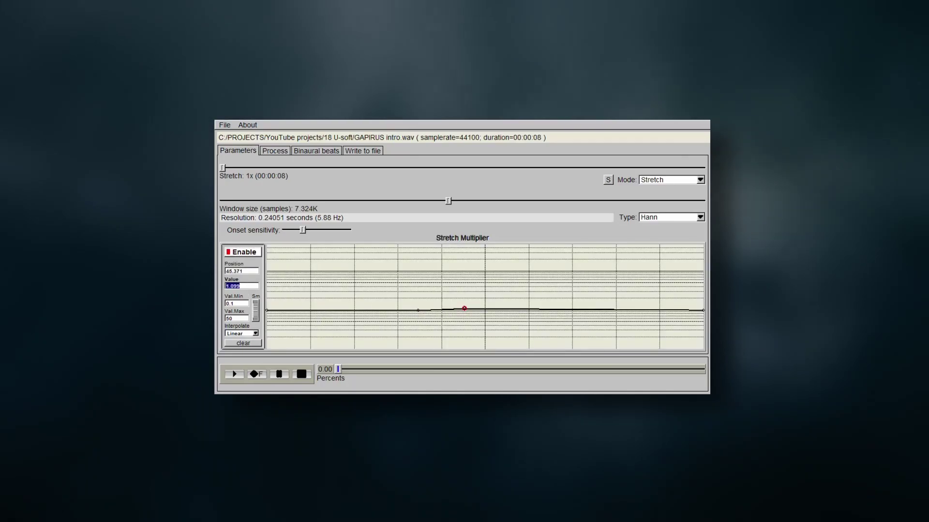
click(441, 311)
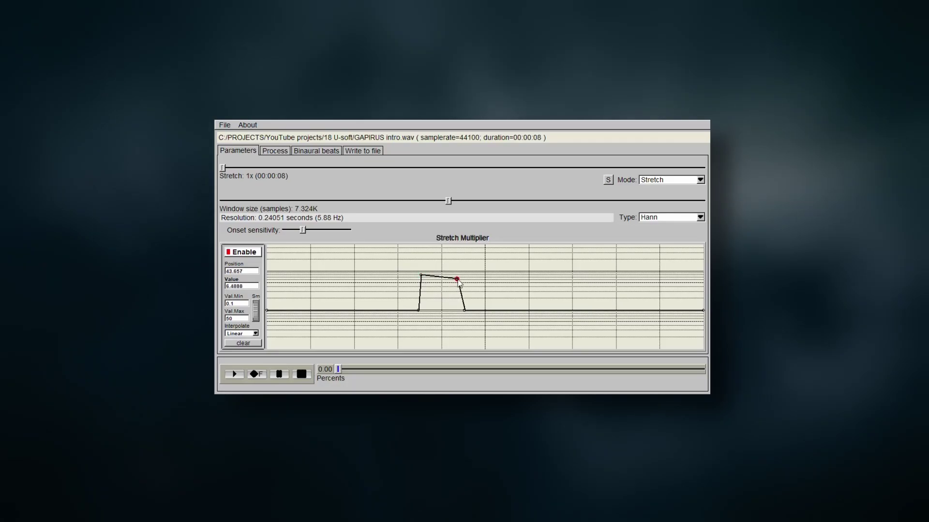
drag(457, 281, 463, 276)
Play the file with the multiplier curve, stop playback and disable the stretch multiplier
click(232, 374)
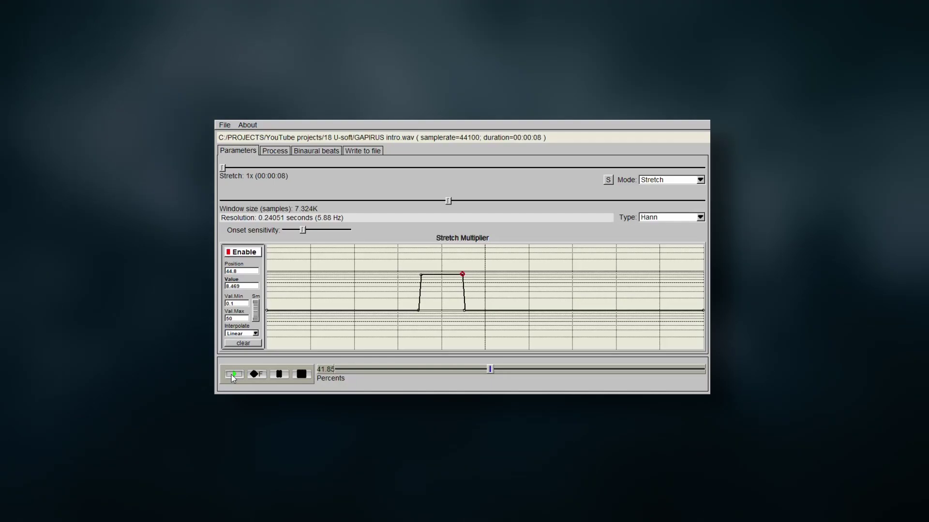
click(302, 374)
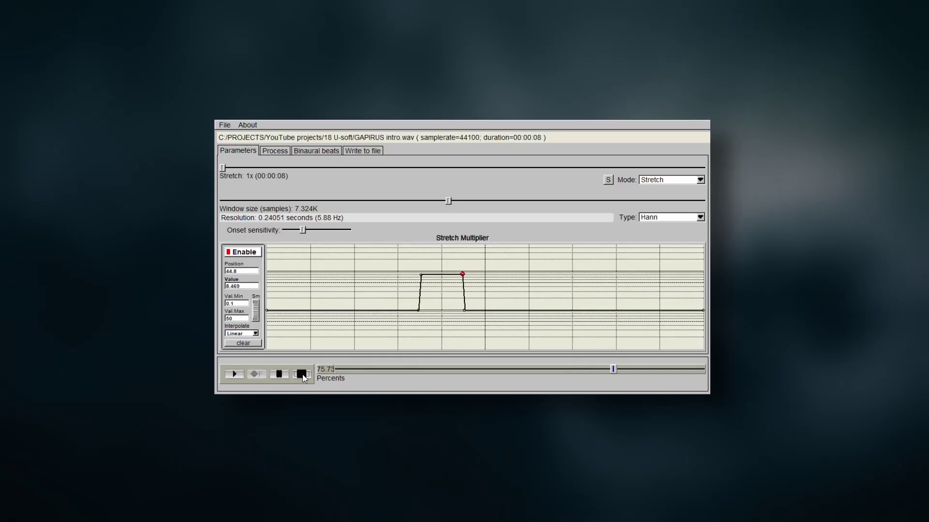
click(243, 252)
Look through the process, binaural beats and file-writing settings
click(269, 152)
click(315, 151)
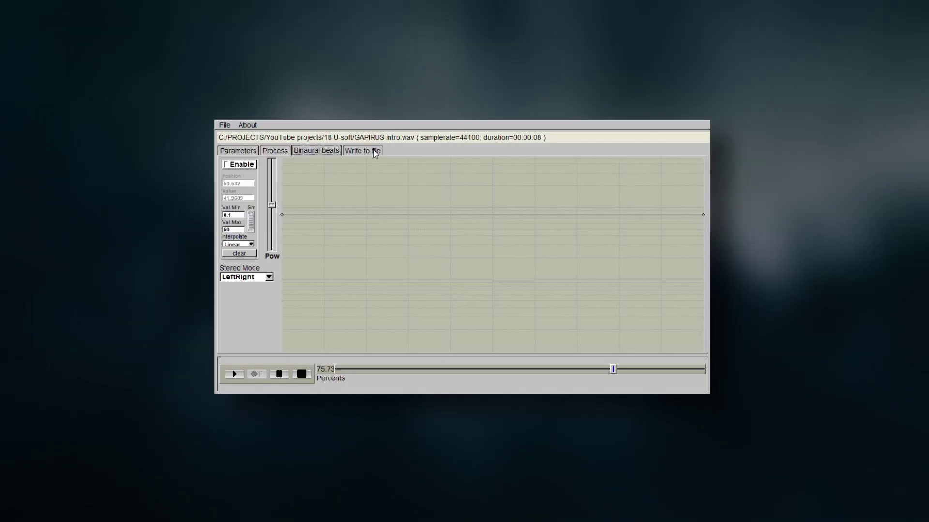
click(374, 151)
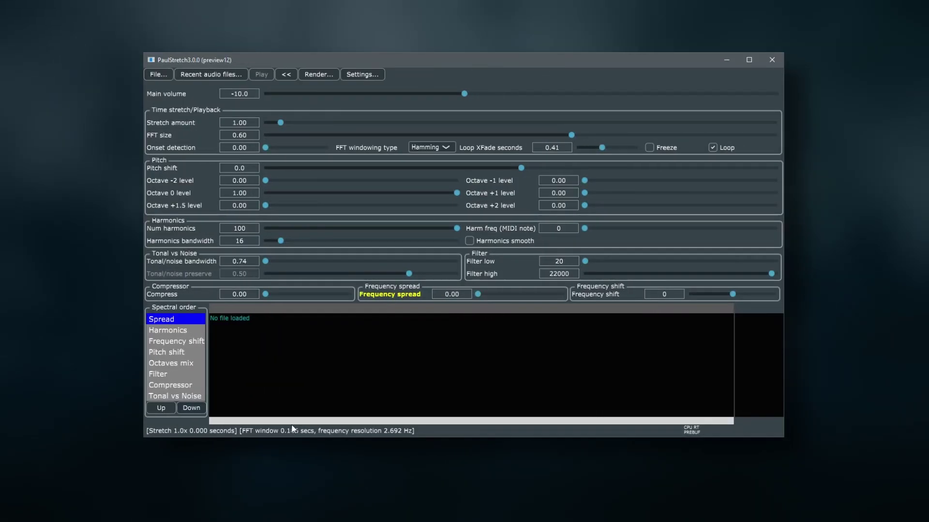
In PaulStretch 3.0.0, move Spread five places down in the spectral order
click(188, 408)
click(187, 408)
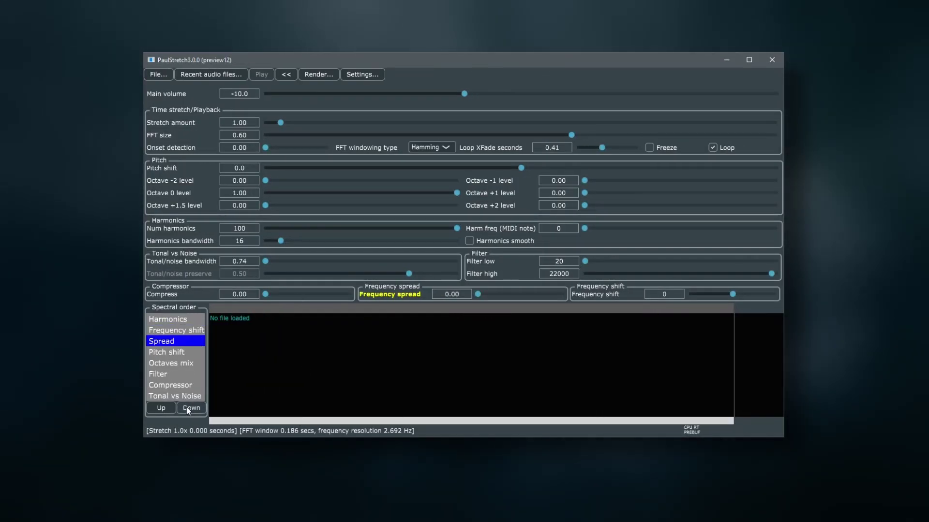
click(187, 408)
click(187, 408)
click(187, 408)
Move Tonal vs Noise four places up in the spectral order
click(169, 396)
click(161, 406)
click(161, 406)
click(161, 406)
click(161, 407)
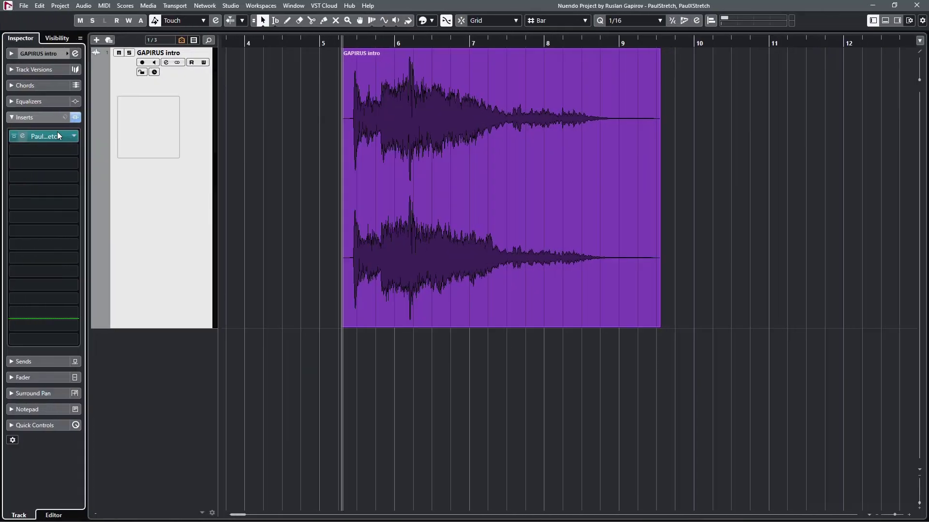
In Nuendo, capture the playing GAPIRUS intro audio in the track's PaulXStretch insert and move the sound start to about 0.1221
click(55, 138)
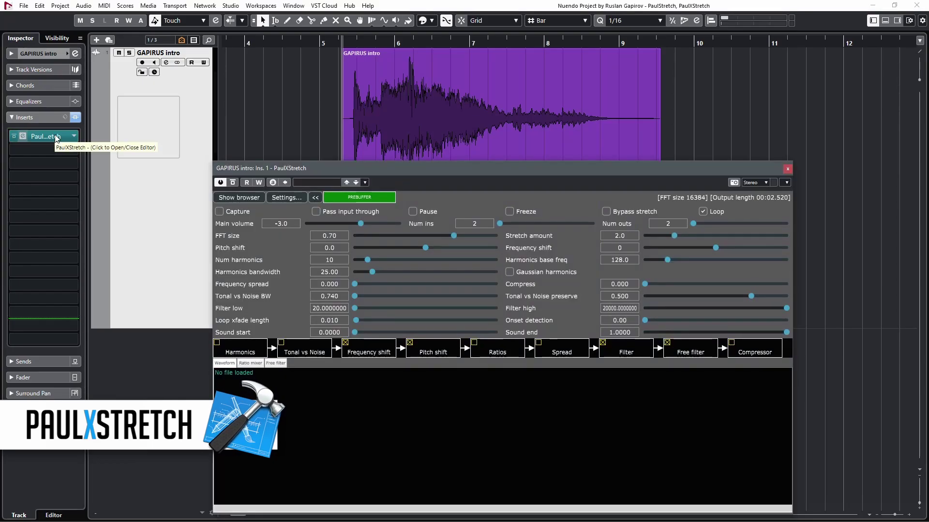
key(space)
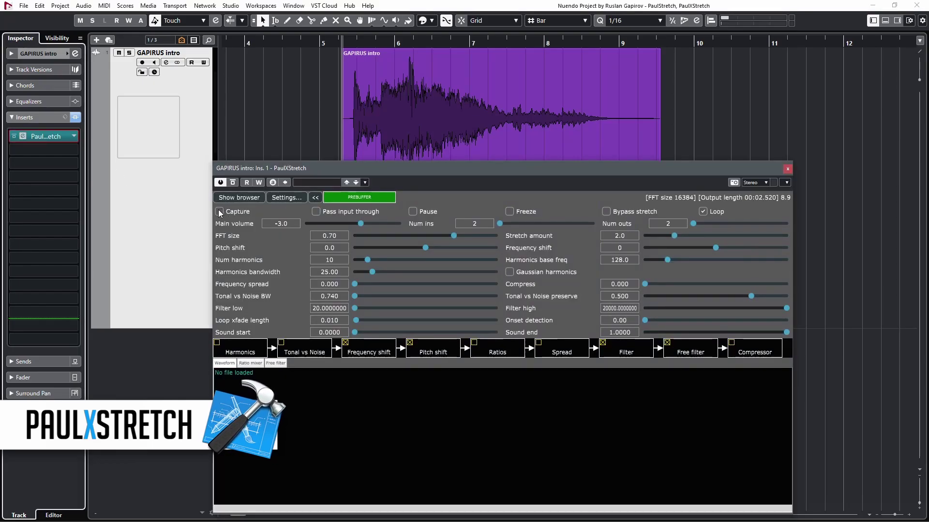
click(219, 212)
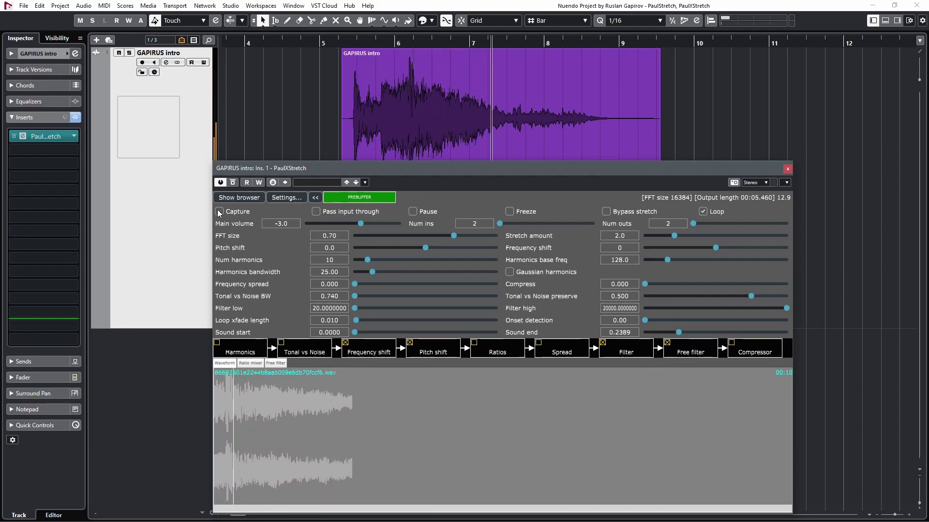
click(218, 211)
drag(214, 400, 275, 400)
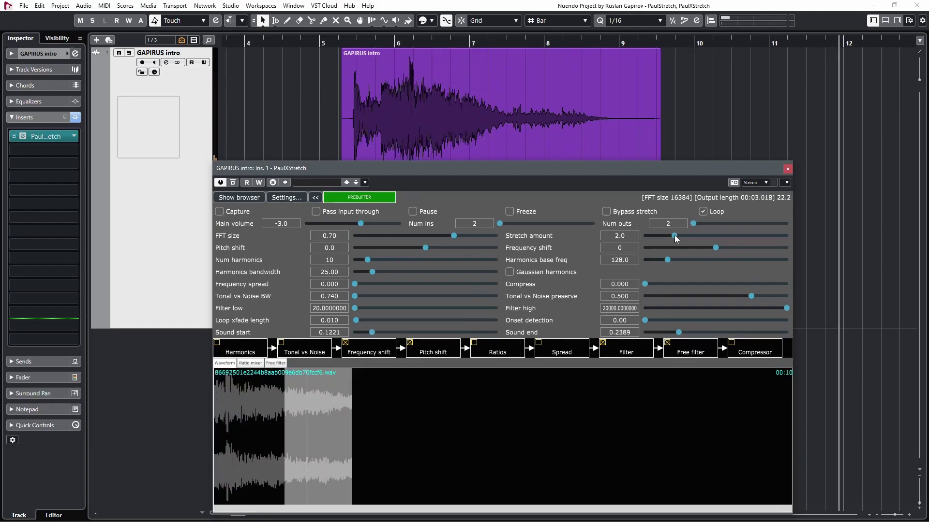
Insert the FKFX Obvious Filter after PaulXStretch on the GAPIRUS intro track
click(50, 153)
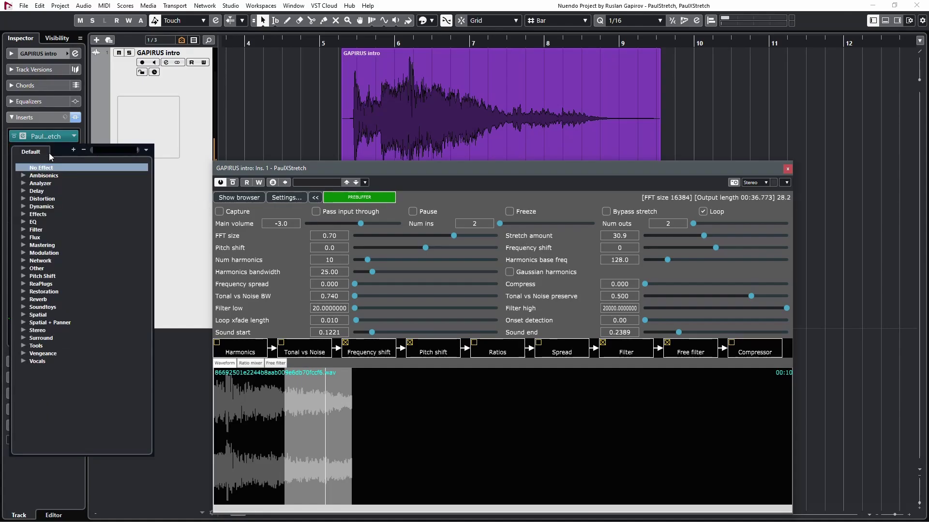
text(f)
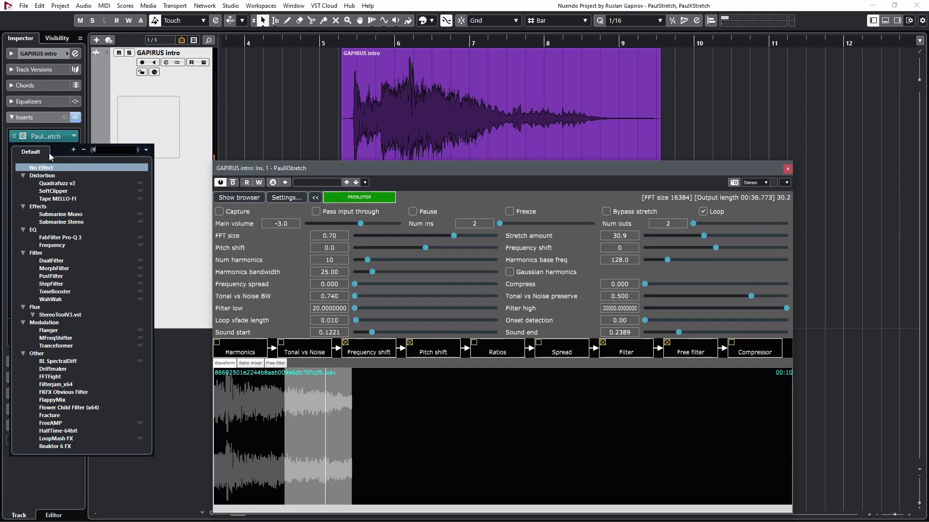
key(BackSpace)
text(obvio)
key(Return)
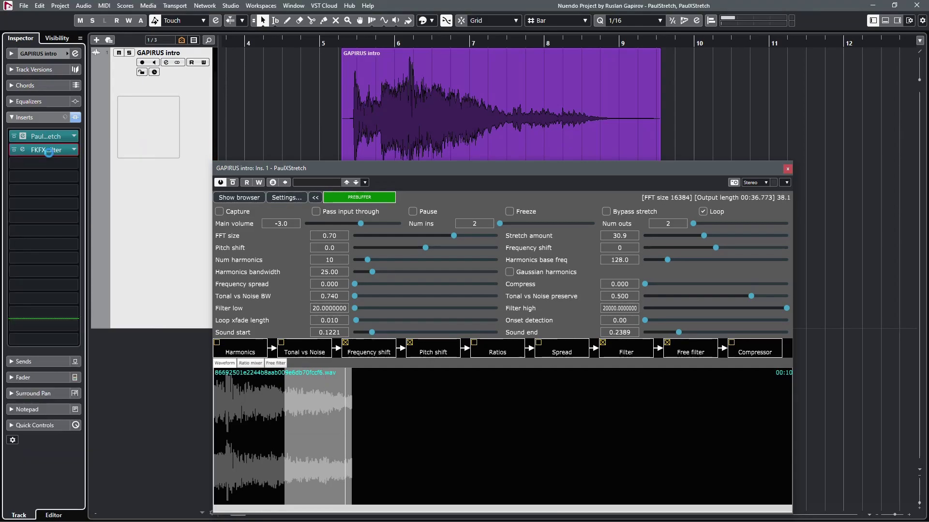
Try different rate and morph settings in the FKFX Obvious Filter
drag(191, 207, 191, 185)
drag(201, 303, 201, 293)
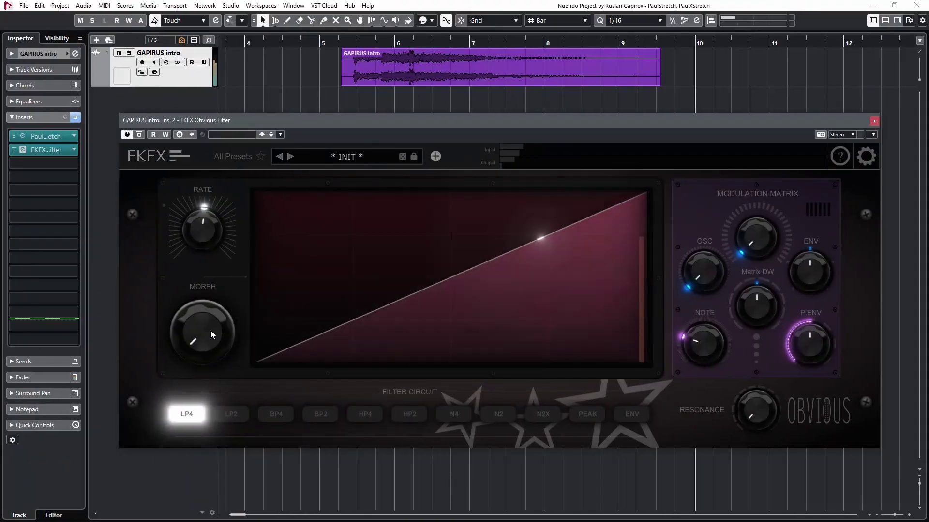
mouse_move(212, 333)
mouse_down()
mouse_move(211, 264)
mouse_move(211, 338)
mouse_up()
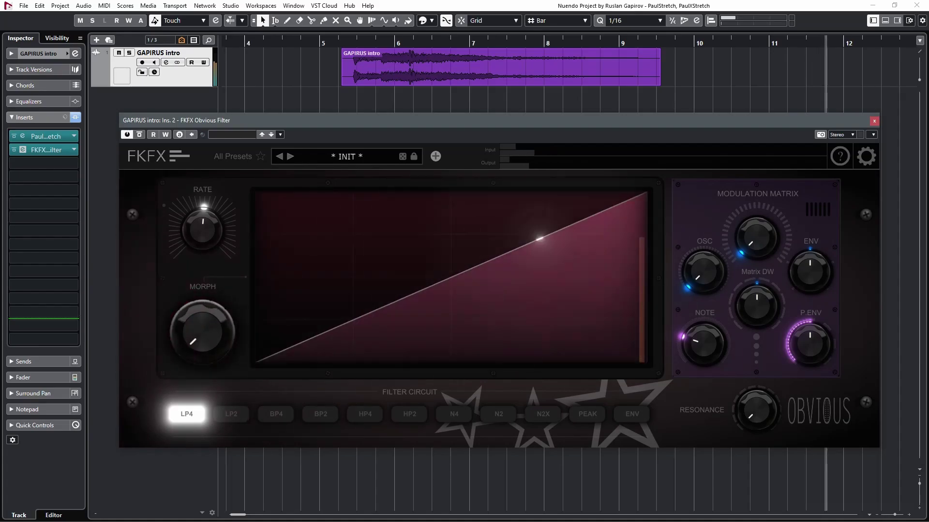
Try the BP4, HP4, N4 and N2 filter circuits and return to LP4
click(283, 416)
click(365, 415)
click(452, 418)
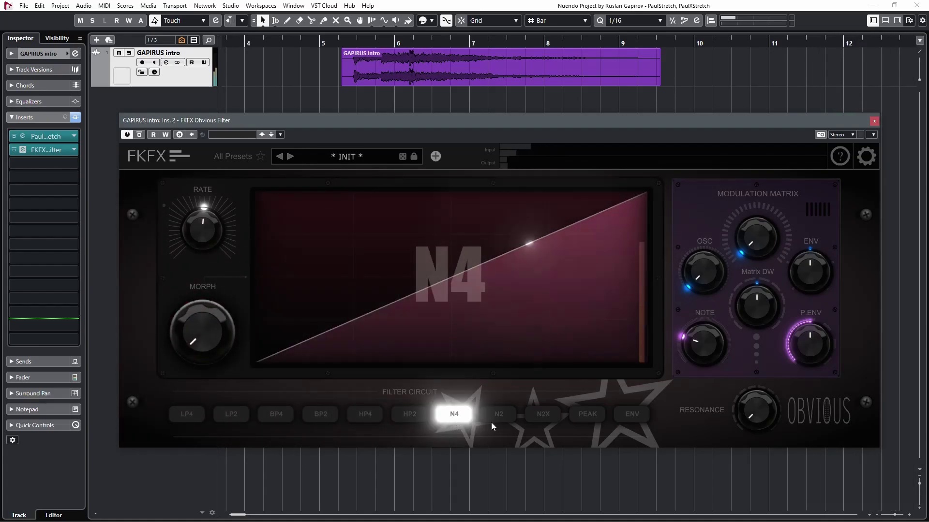
click(493, 418)
click(214, 412)
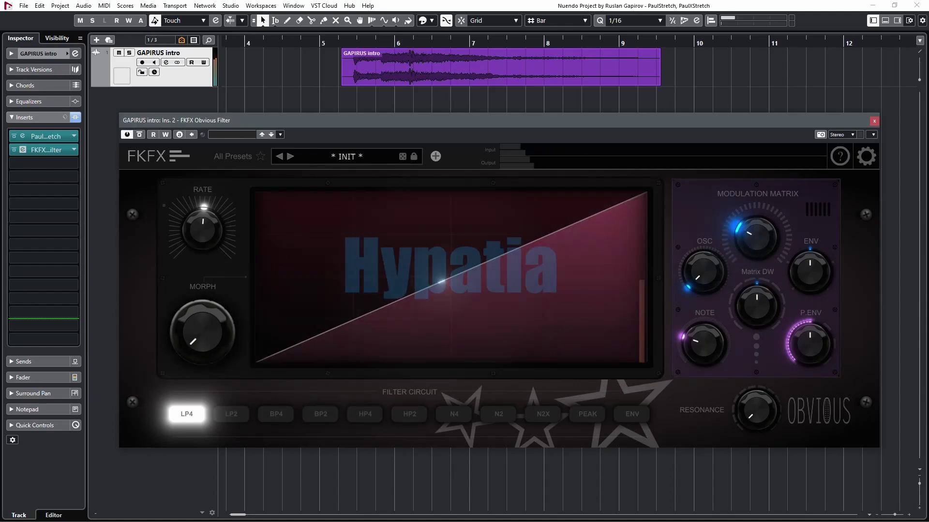
Set the modulation matrix oscillator to FM 4 and adjust the morph in the cutoff curve editor
drag(731, 276, 732, 256)
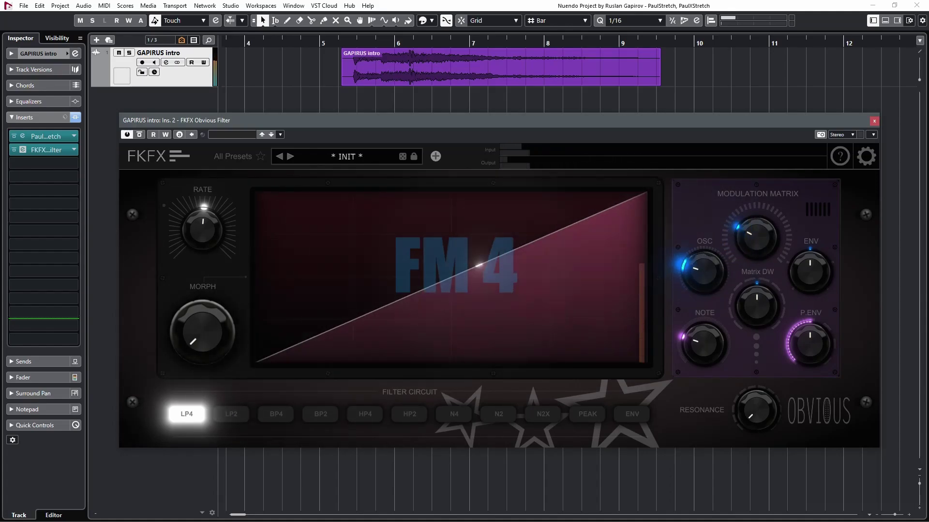
click(552, 325)
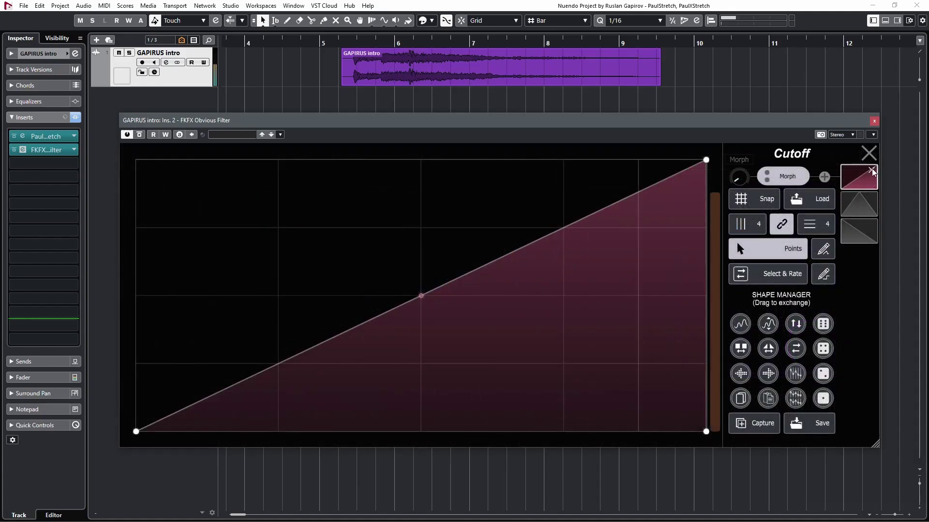
mouse_move(737, 177)
mouse_down()
mouse_move(738, 147)
mouse_move(738, 178)
mouse_up()
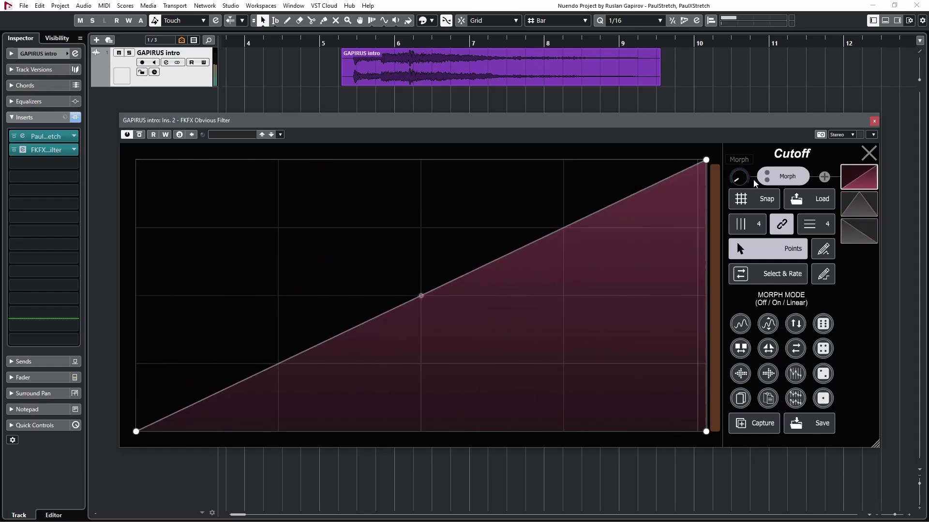
Add three shapes to the cutoff morph list and load a rounded wave shape from the library into the fourth slot
click(825, 178)
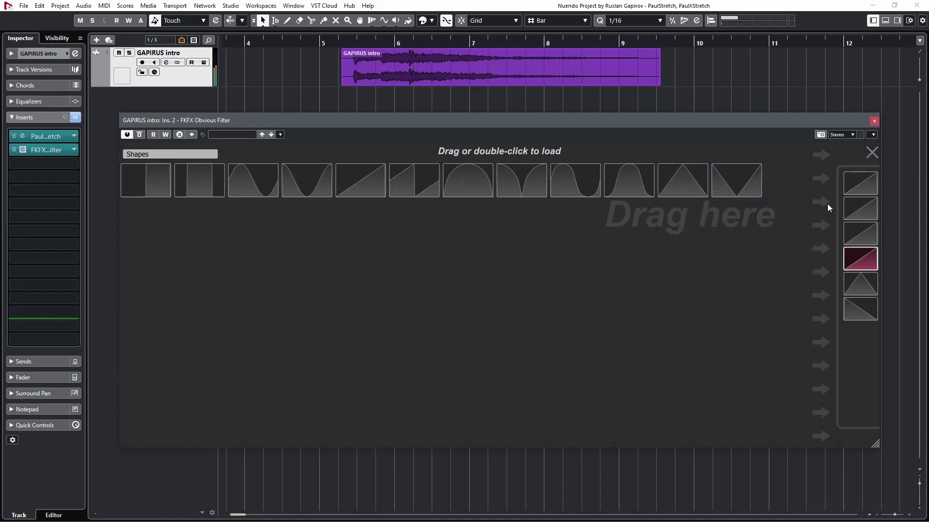
drag(581, 179, 849, 258)
click(866, 153)
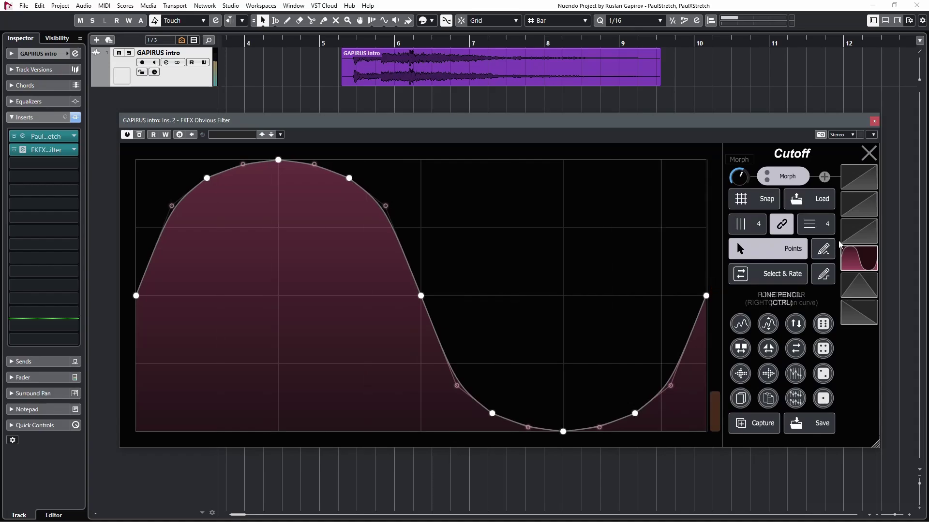
Draw freehand cutoff curves with the line pencil, raising the snap grid to 48 divisions for finer ramps and dips
click(823, 249)
mouse_move(184, 249)
mouse_down()
mouse_move(249, 239)
mouse_move(293, 298)
mouse_move(394, 258)
mouse_move(596, 251)
mouse_move(647, 212)
mouse_move(724, 203)
mouse_up()
scroll(736, 229, up, 15)
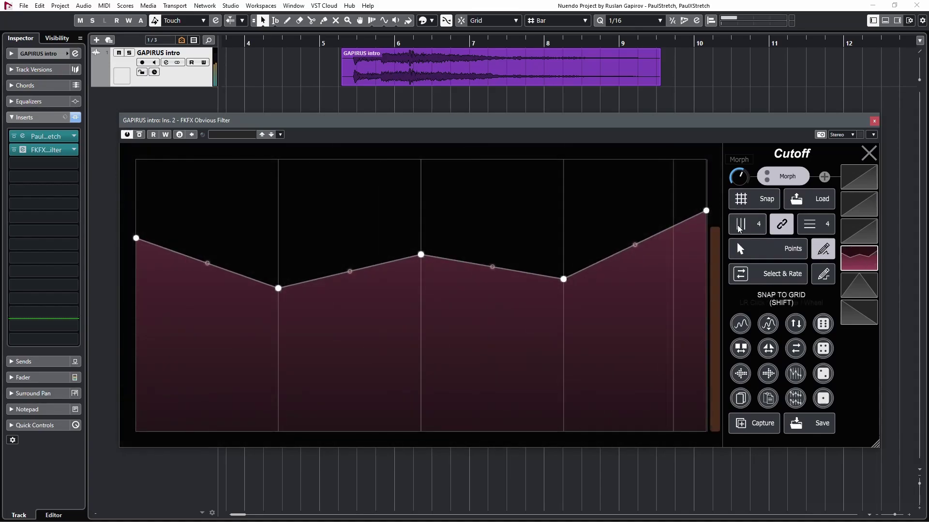
mouse_move(136, 238)
mouse_down()
mouse_move(317, 279)
mouse_move(491, 391)
mouse_move(673, 318)
mouse_move(694, 364)
mouse_up()
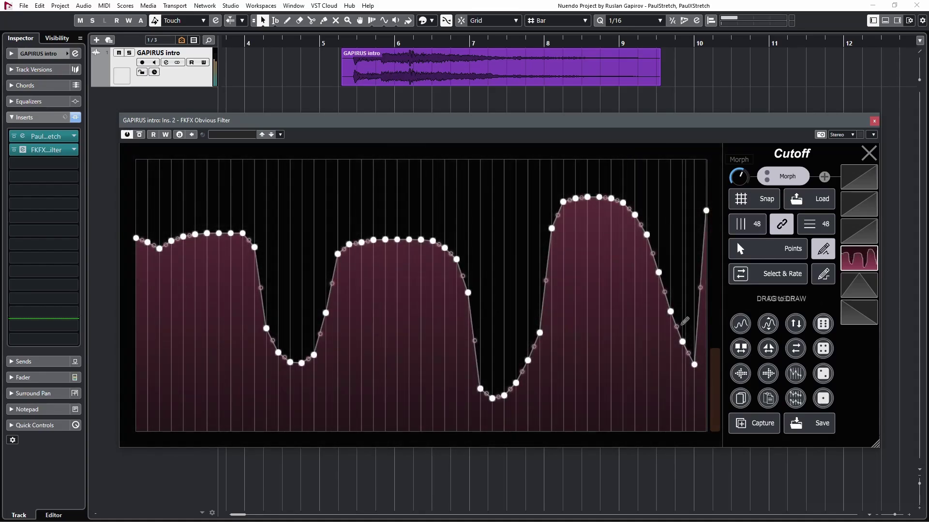
mouse_move(208, 387)
mouse_down()
mouse_move(300, 248)
mouse_move(361, 241)
mouse_up()
mouse_move(388, 360)
mouse_down()
mouse_move(587, 185)
mouse_move(594, 406)
mouse_move(704, 409)
mouse_move(706, 333)
mouse_up()
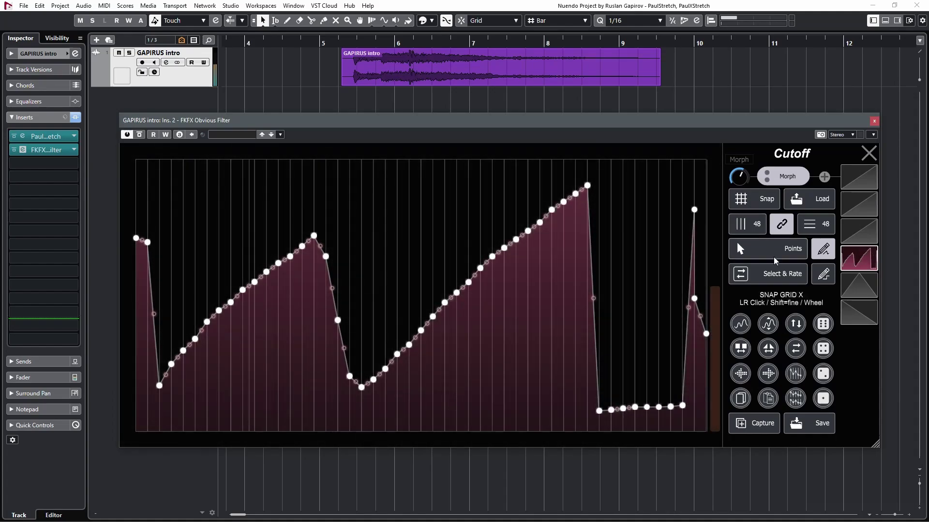
Randomize the selected cutoff shape several times, using two of the randomize options
click(824, 329)
click(824, 329)
click(824, 328)
click(825, 328)
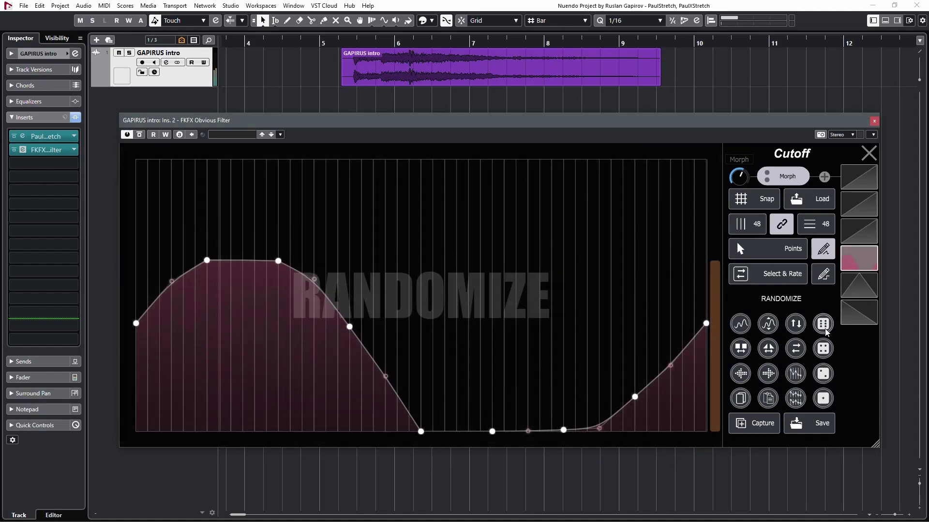
click(824, 328)
click(824, 349)
click(824, 350)
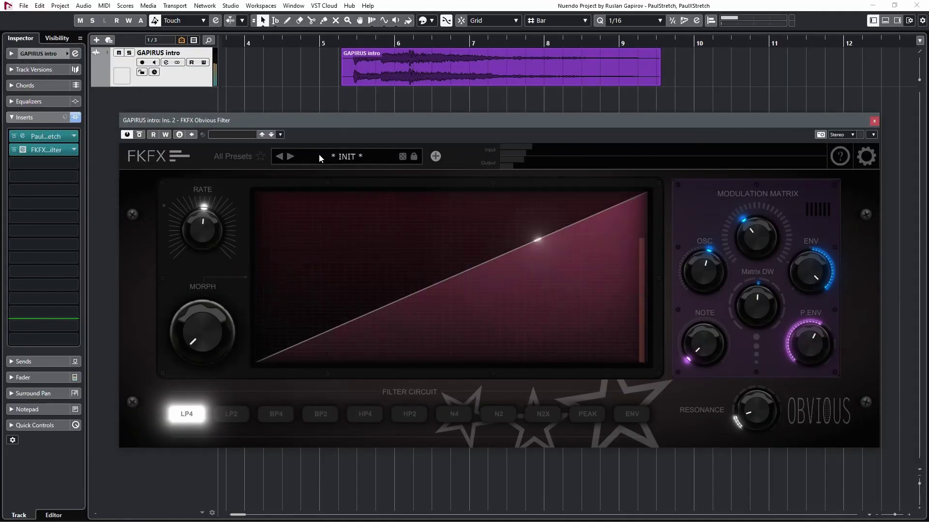
Browse the Obvious Filter's preset categories and examine the FKFX plugin download page through to its older downloads
click(319, 155)
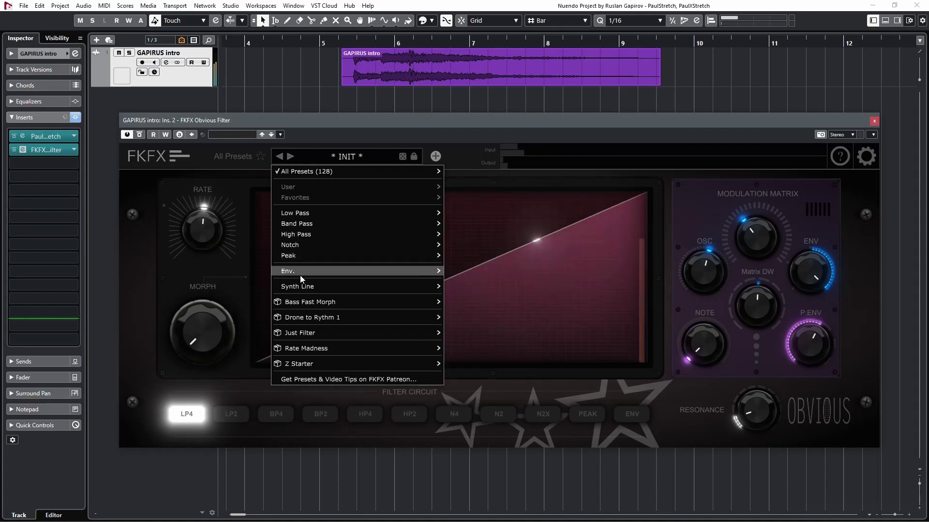
mouse_move(297, 285)
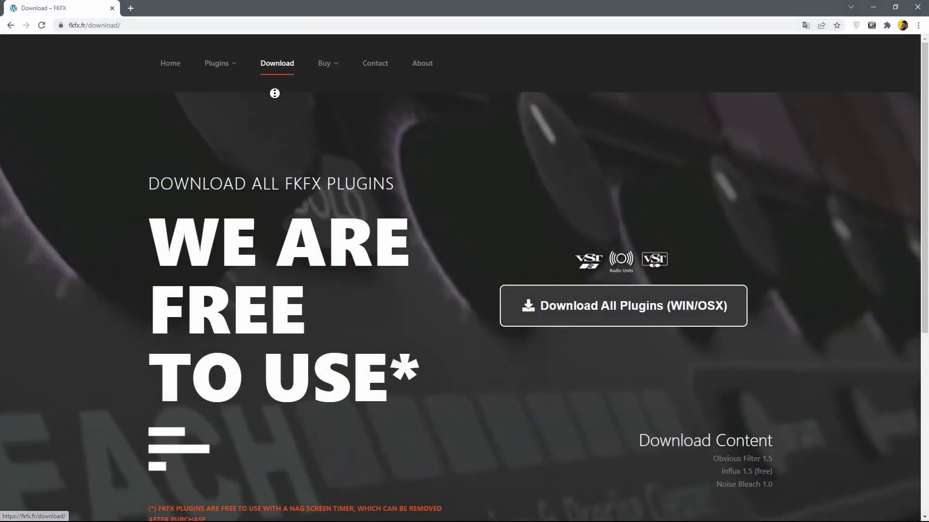
scroll(273, 107, down, 4)
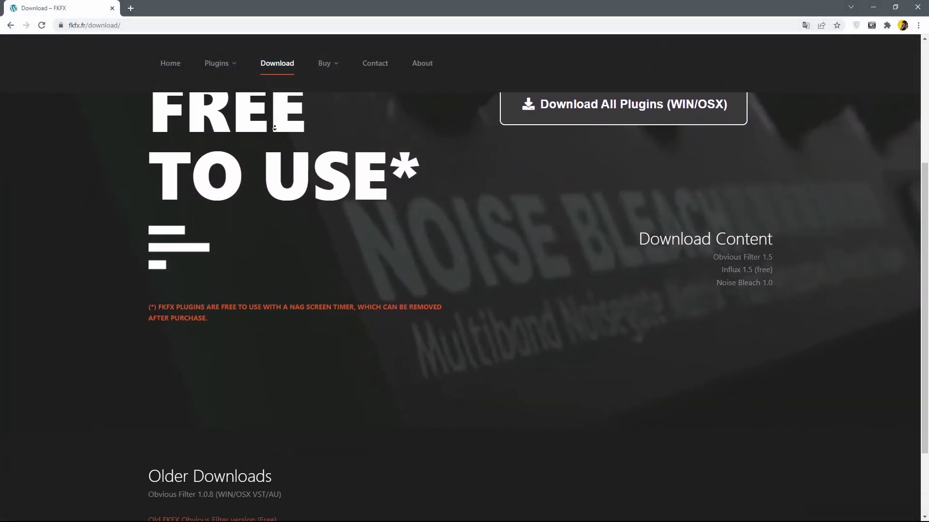
scroll(274, 127, down, 2)
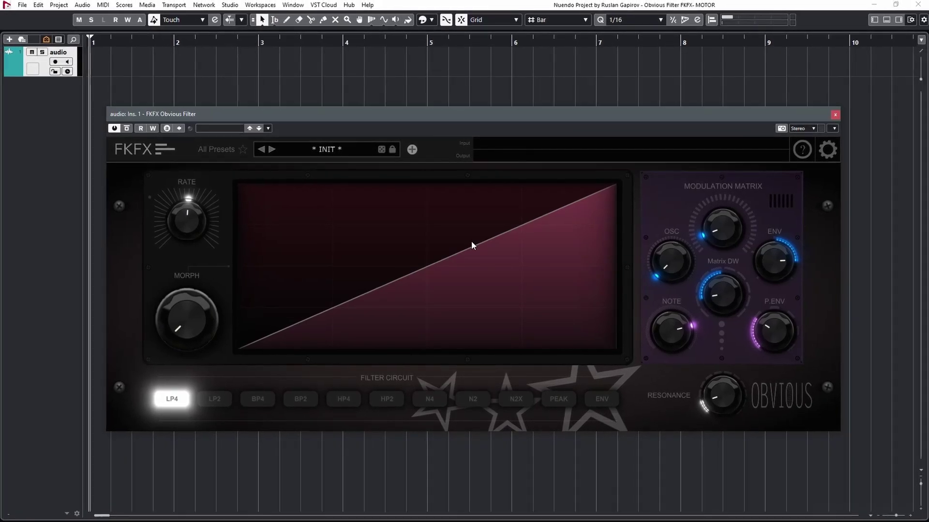
Remove an extra shape from the cutoff morph list, set the remaining triangle shape's rate to x50, and close the curve editor
click(455, 241)
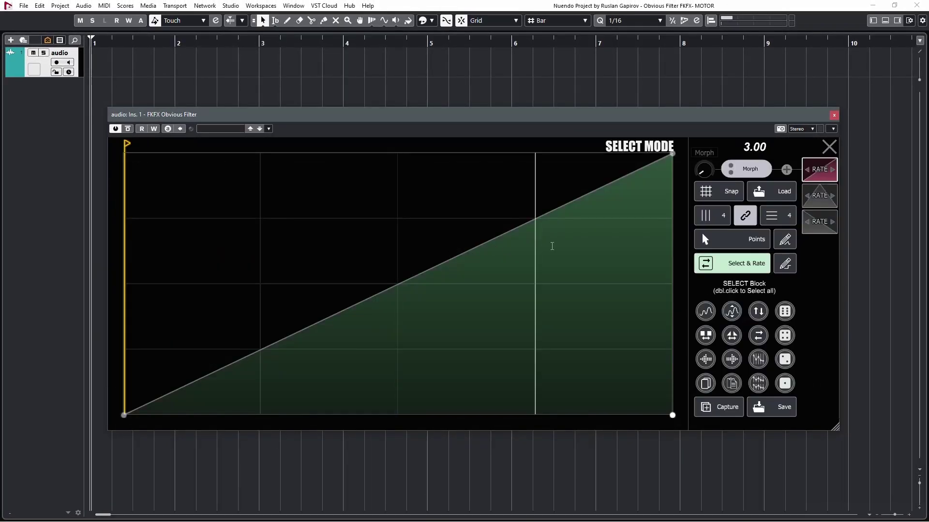
click(834, 197)
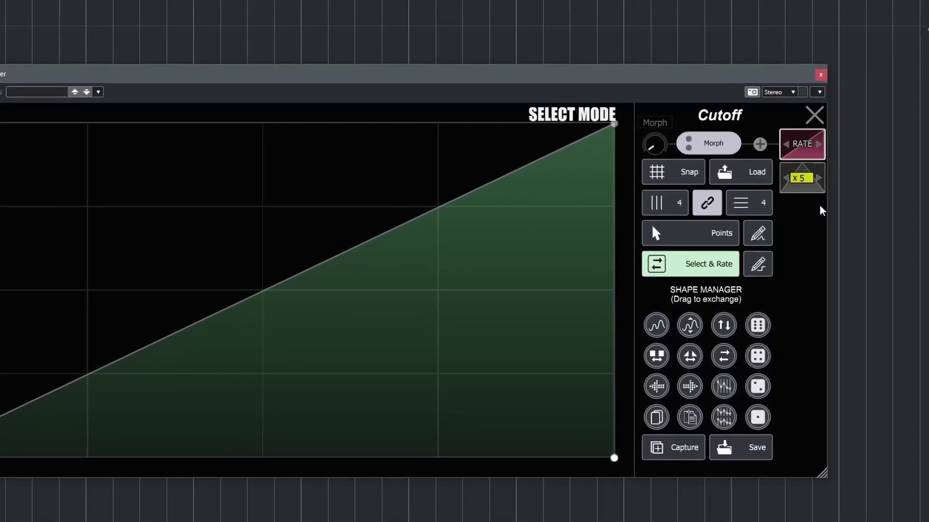
scroll(807, 184, up, 5)
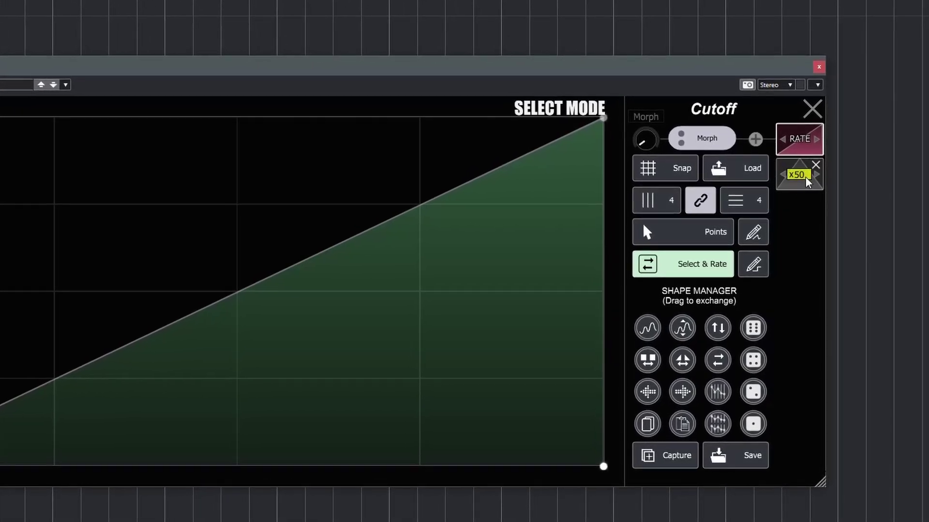
click(812, 108)
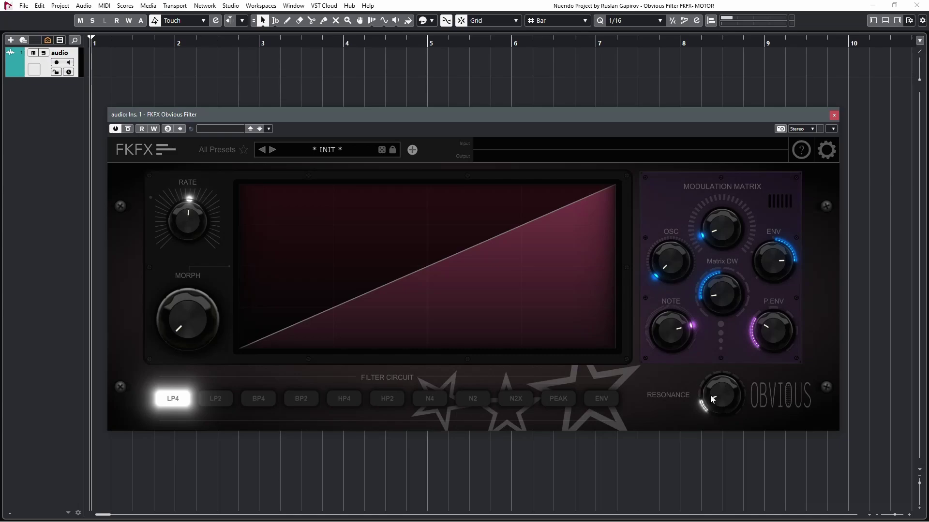
Adjust the Obvious Filter's resonance, morph and matrix note knobs during playback, and raise the envelope modulation to 100.0 %
drag(709, 396, 710, 362)
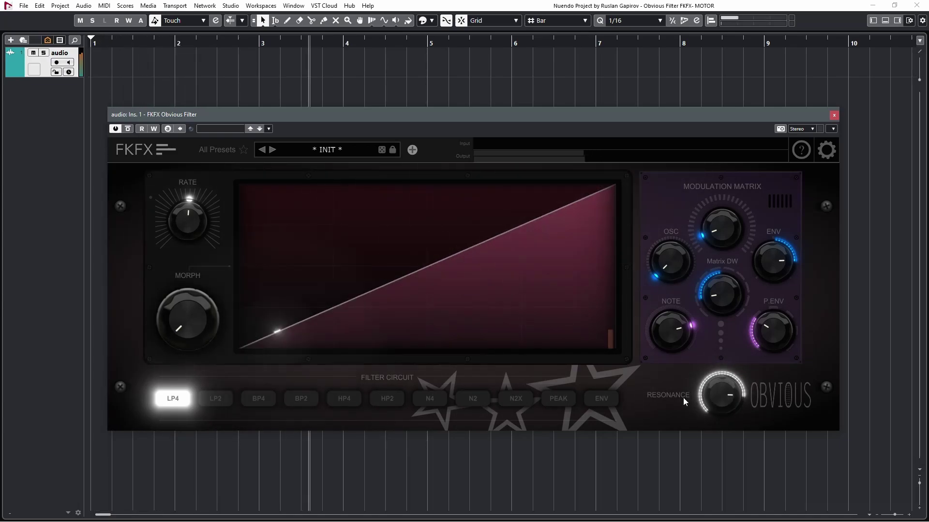
drag(186, 319, 186, 312)
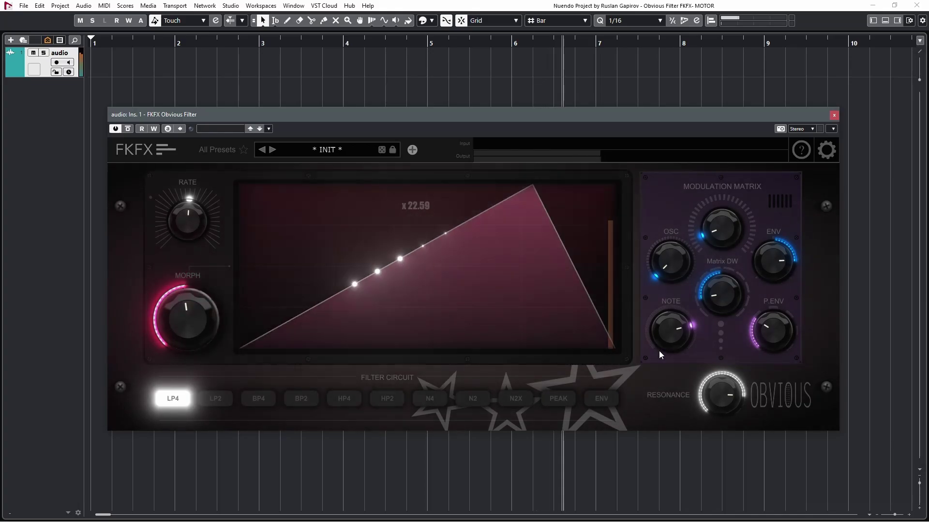
drag(670, 324, 670, 345)
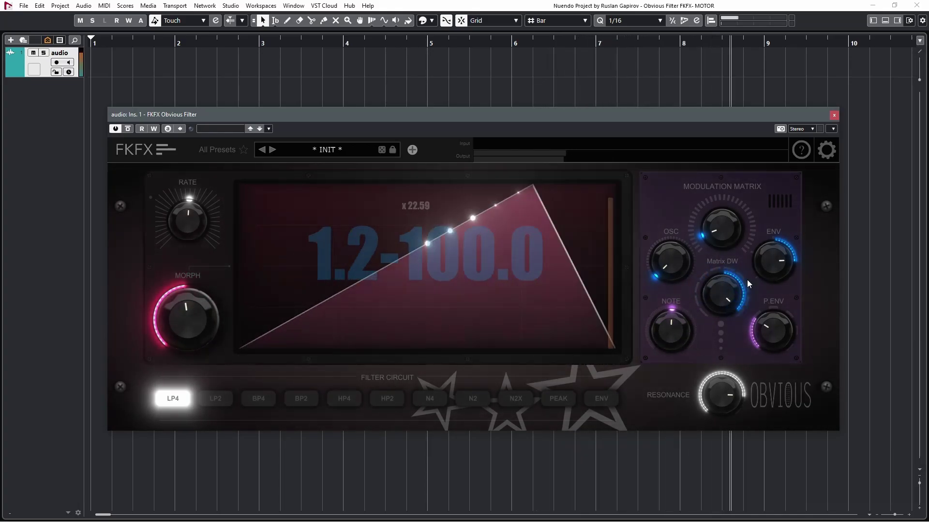
drag(773, 261, 773, 244)
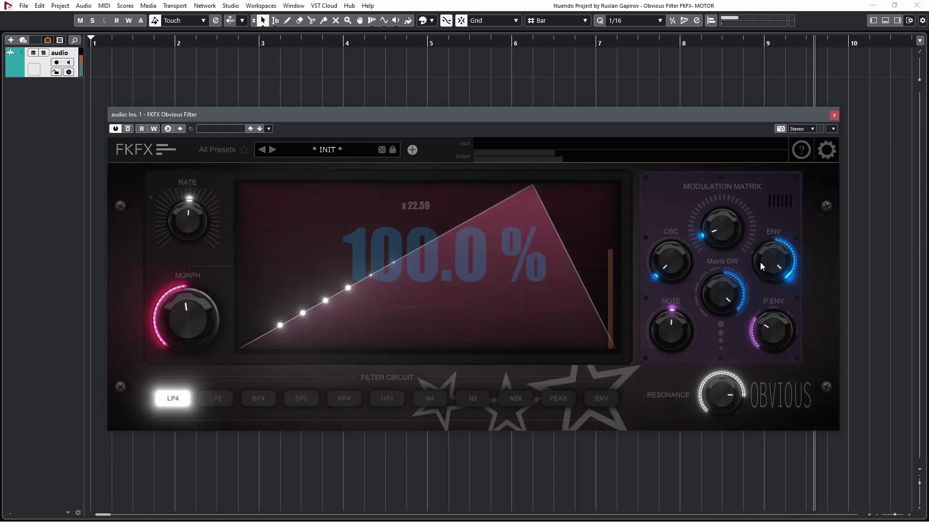
mouse_move(213, 333)
mouse_down()
mouse_move(212, 358)
mouse_move(213, 346)
mouse_up()
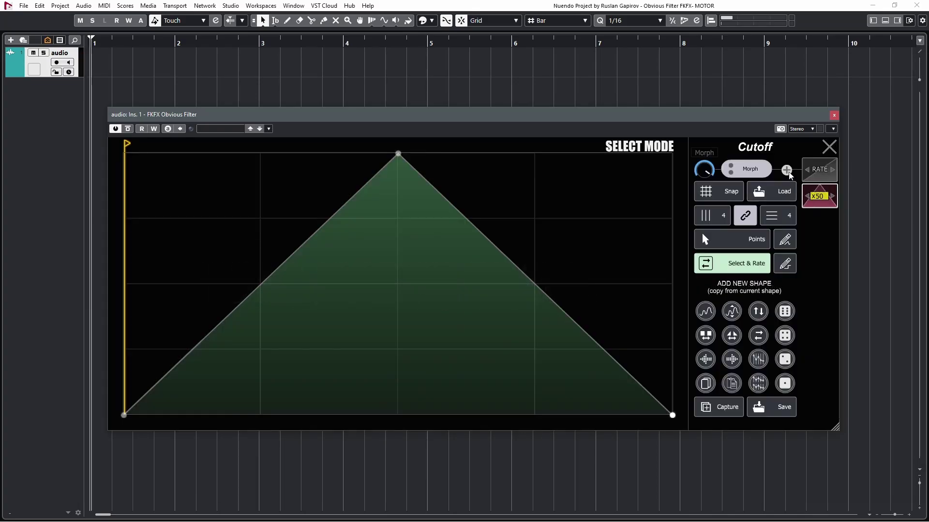
Add a third shape to the cutoff morph list, set the second shape's rate to x30, and close the curve editor
click(786, 169)
drag(821, 203, 821, 212)
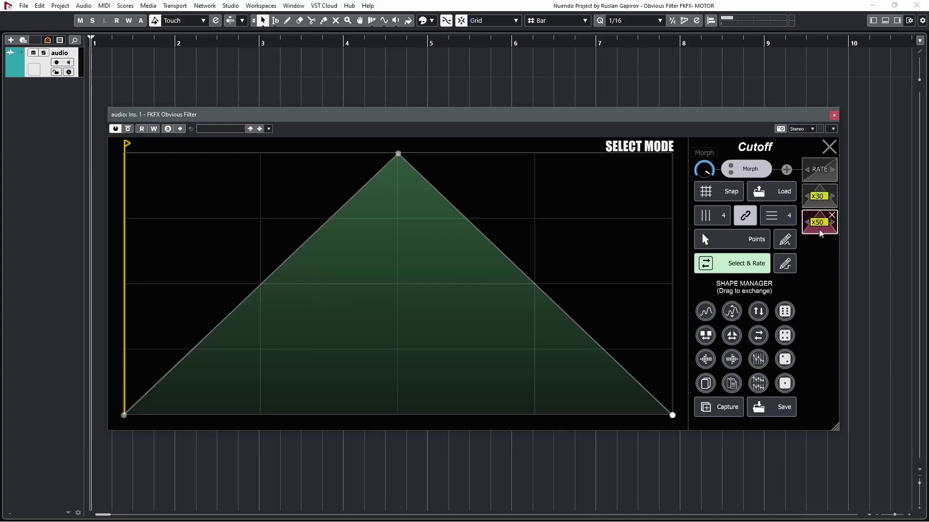
click(706, 336)
click(830, 147)
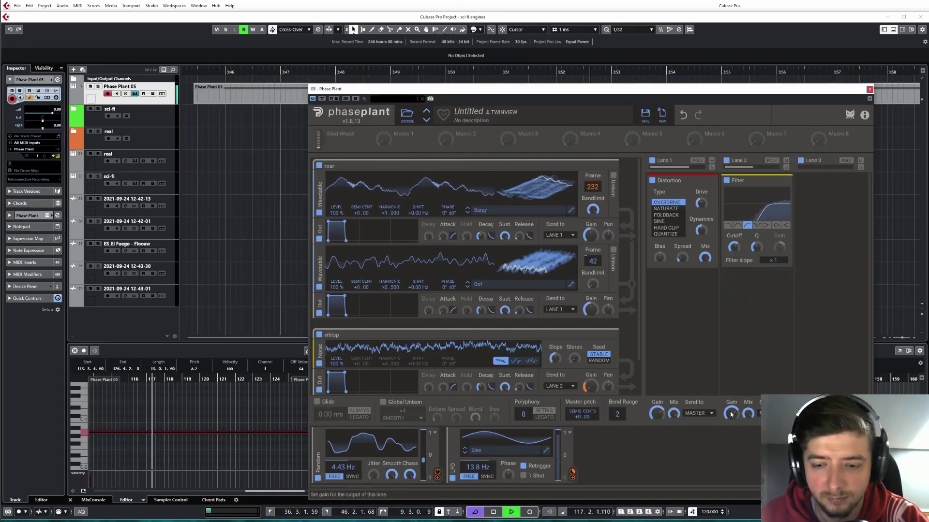
key(space)
scroll(501, 284, down, 2)
drag(435, 89, 417, 73)
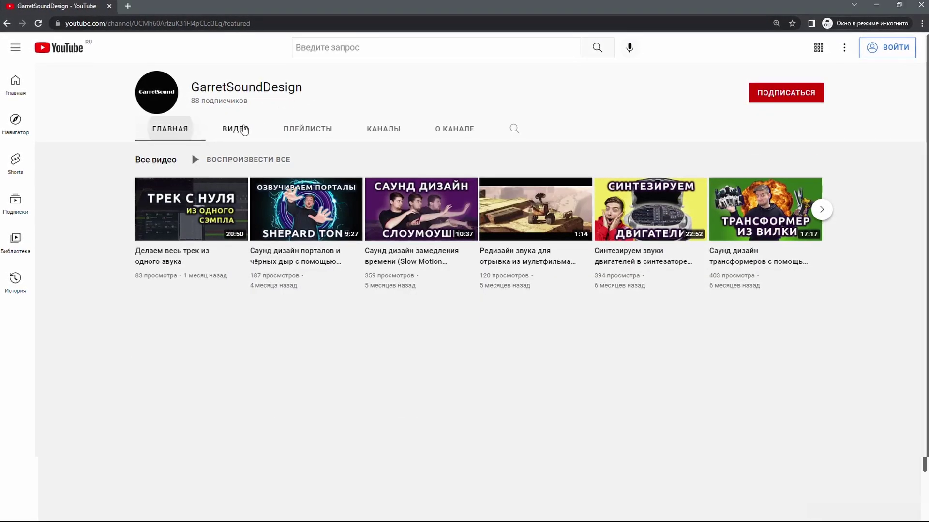
Open the GarretSoundDesign channel's video list and examine the plugin bundles on the MeldaProduction website
click(238, 129)
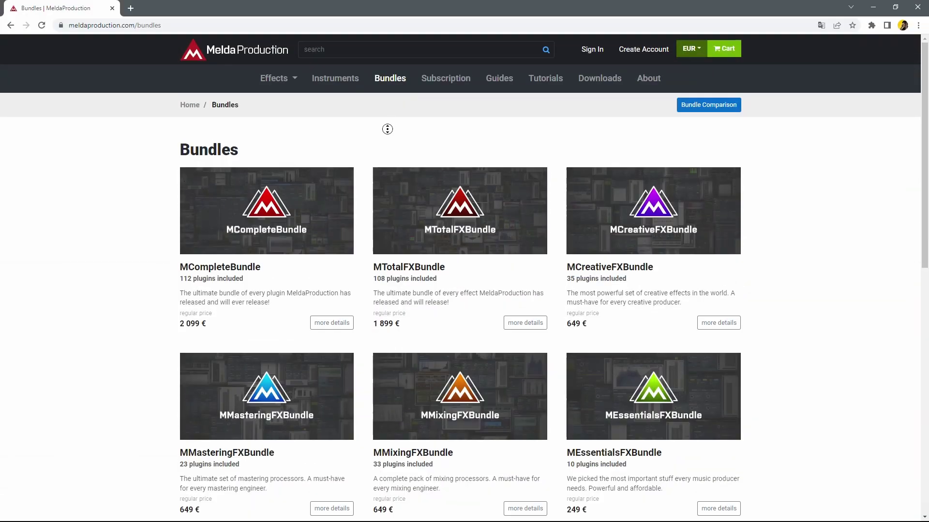
scroll(387, 129, down, 8)
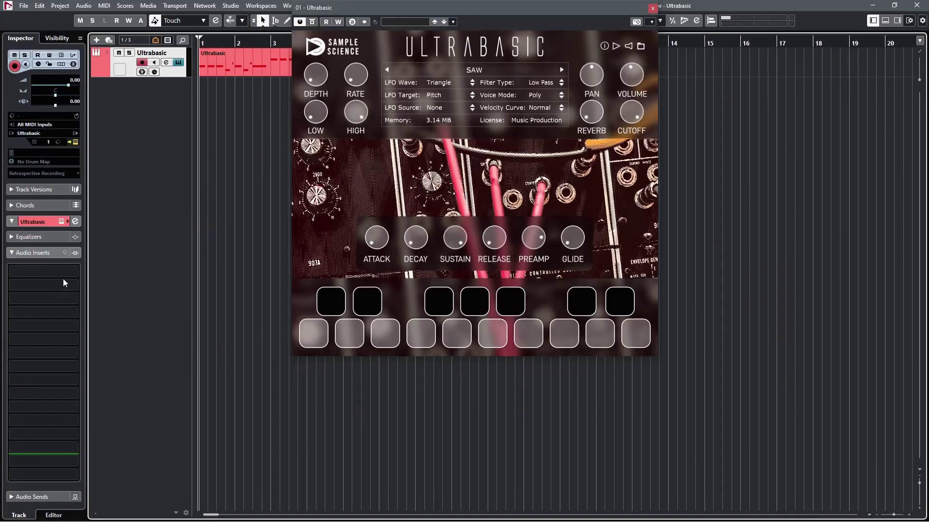
Insert MAnalyzer, MStereoScope and MOscilloscope on the Ultrabasic track and widen the oscilloscope window beside the other analyzers
click(58, 272)
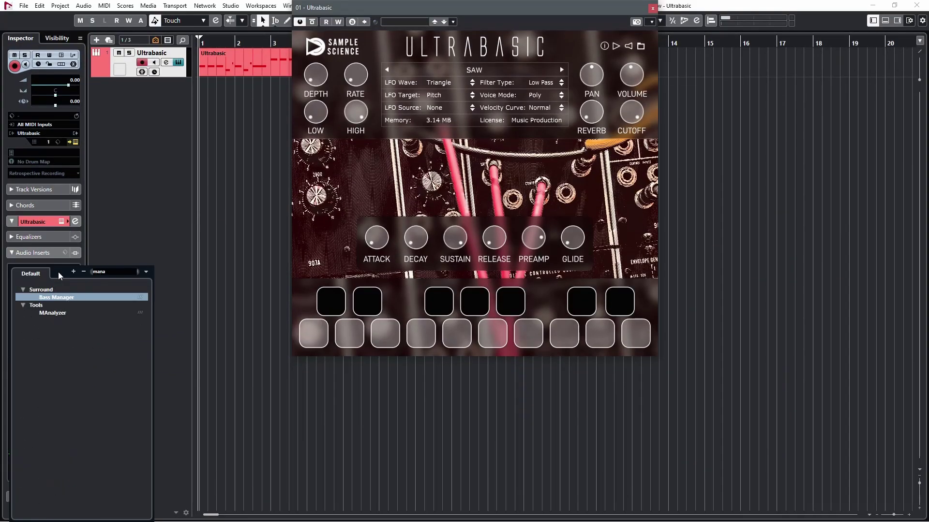
click(72, 290)
click(48, 285)
click(57, 289)
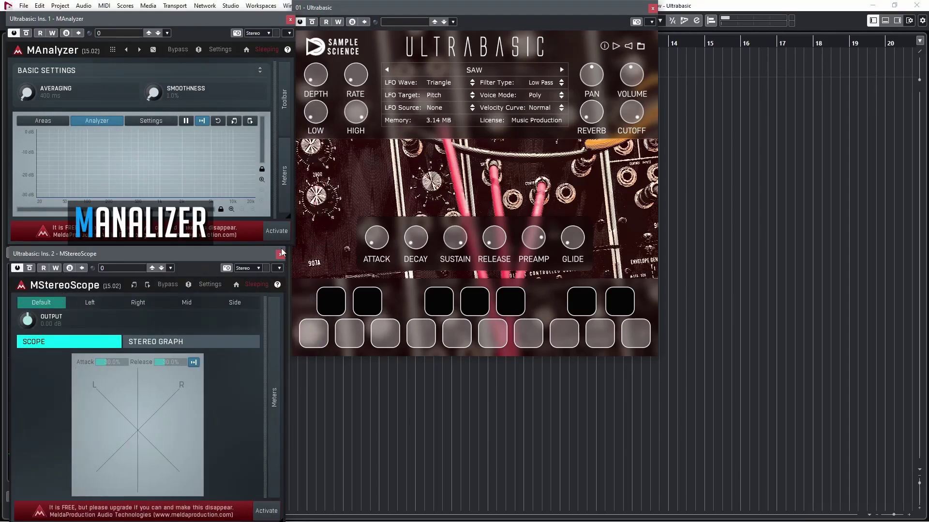
click(65, 299)
click(51, 332)
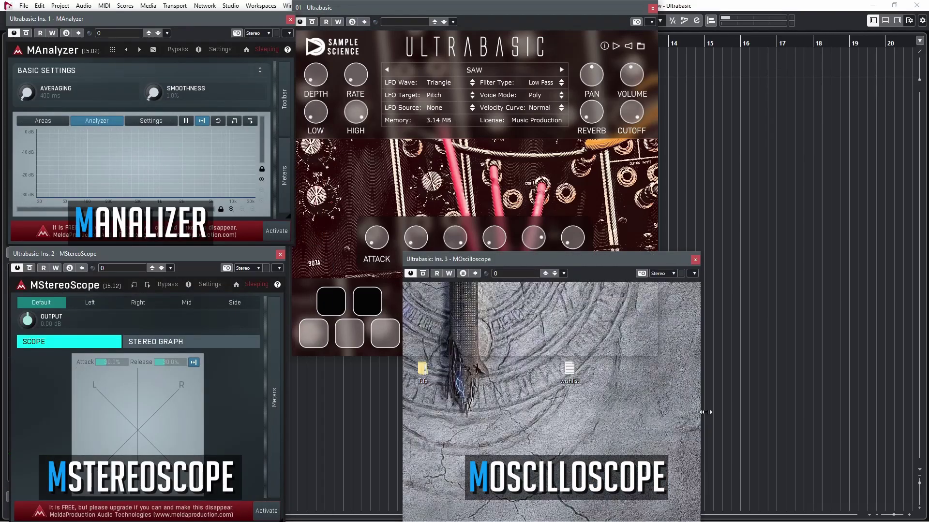
drag(723, 417, 566, 418)
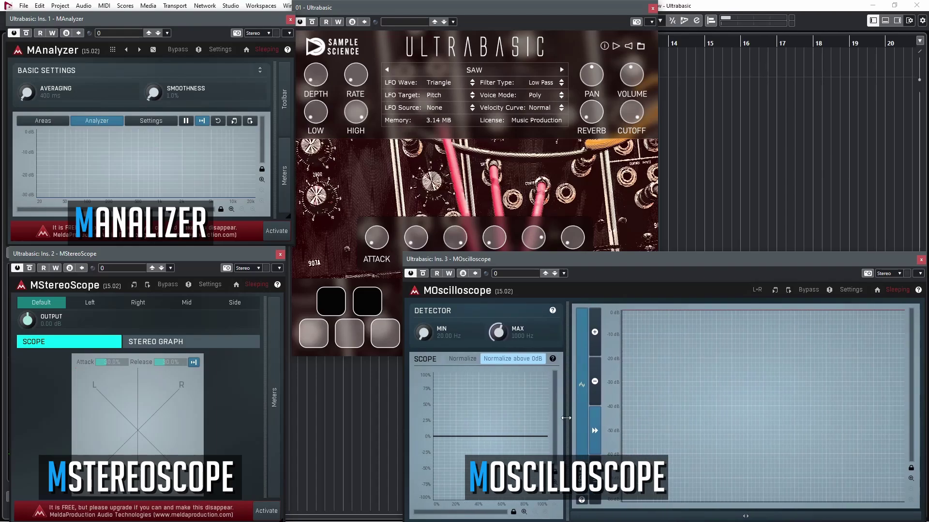
Bring the Ultrabasic synth window to the front and set its waveform to WHITE NOISE
click(506, 19)
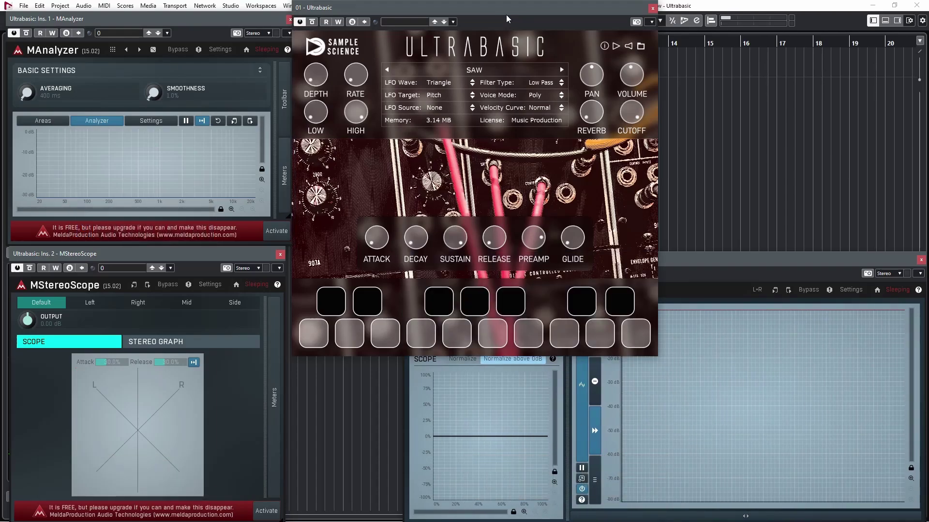
click(477, 71)
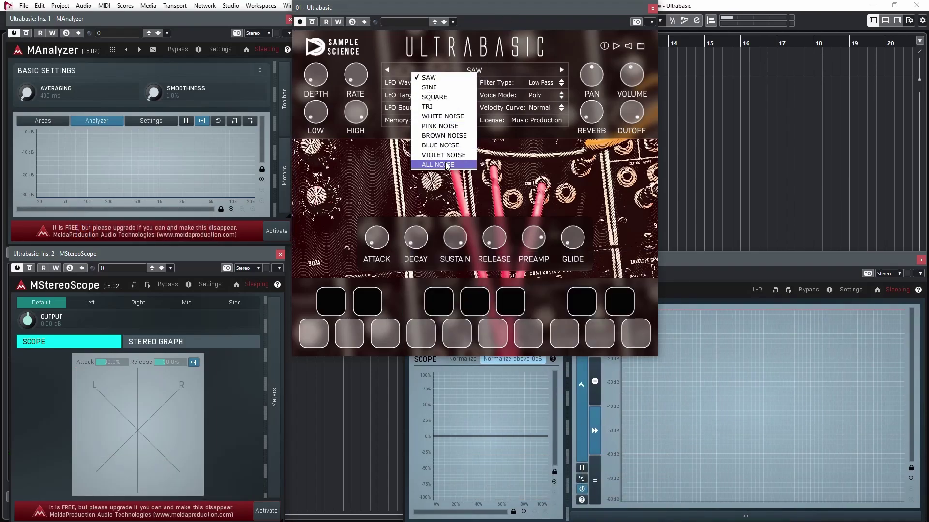
click(436, 117)
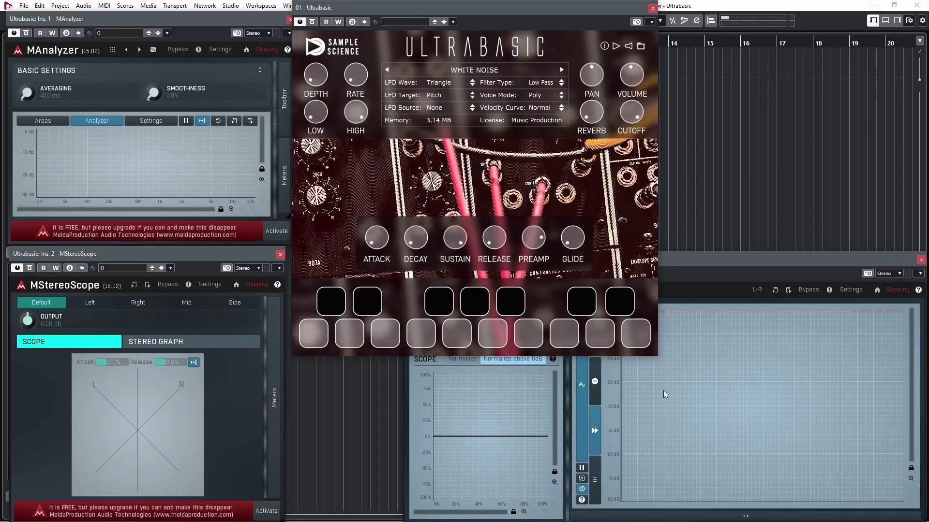
mouse_move(439, 216)
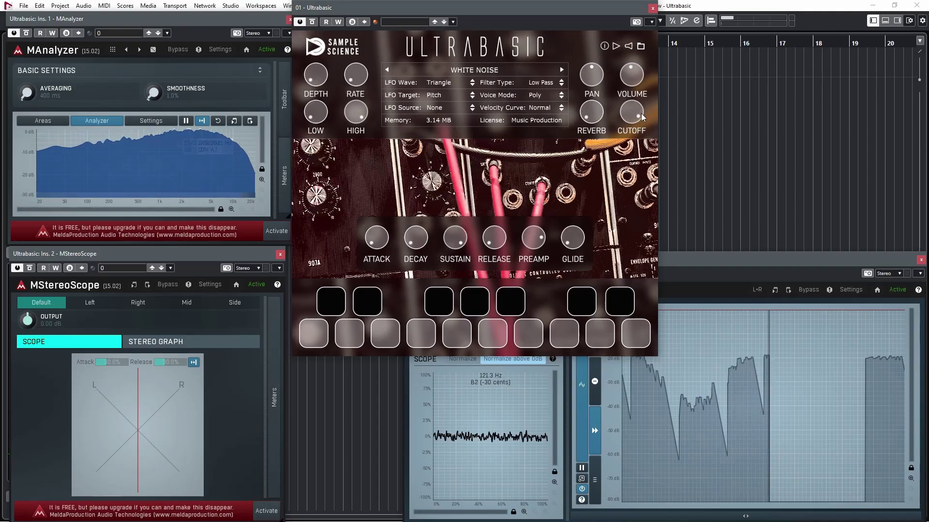
Try the High Pass filter type on the white noise and return the filter to Low Pass
click(561, 80)
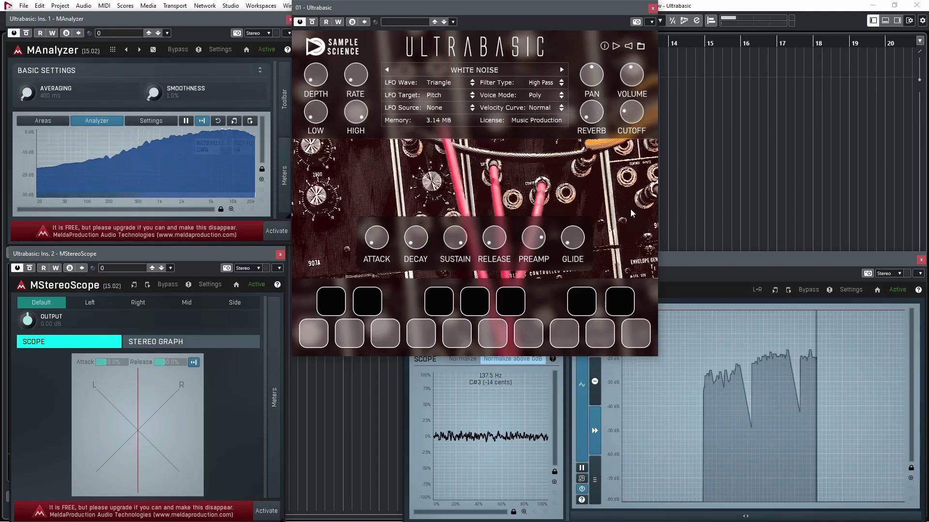
click(561, 86)
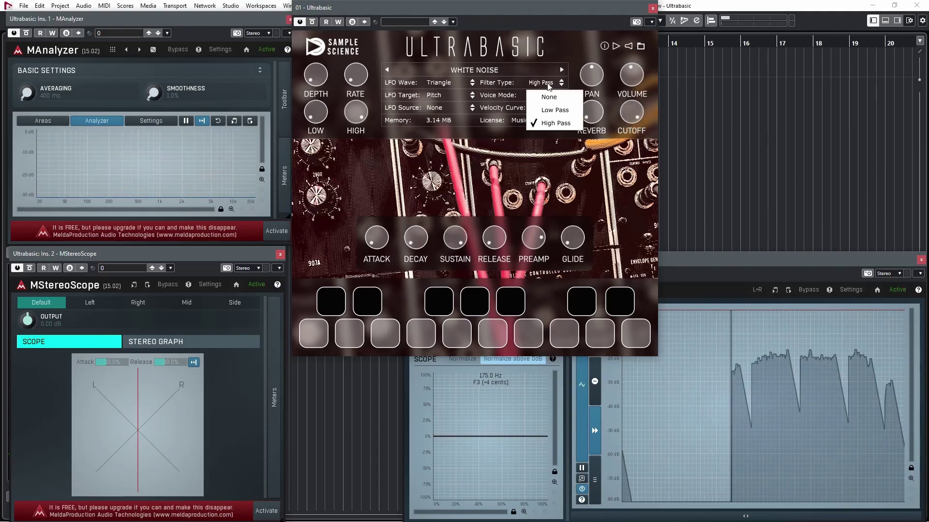
click(550, 110)
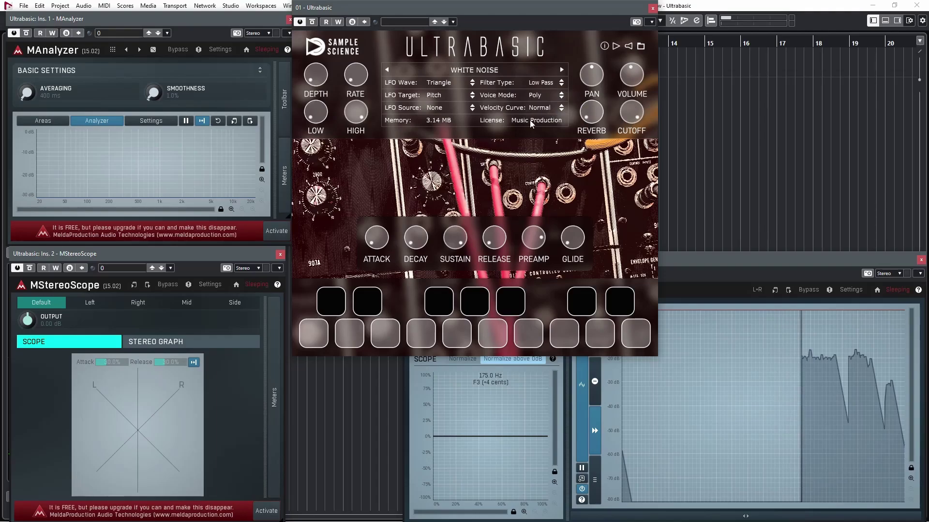
Switch Ultrabasic's waveform to SINE, adjust its sound during playback, and advance to the next waveform
click(474, 70)
click(477, 86)
drag(596, 88, 580, 90)
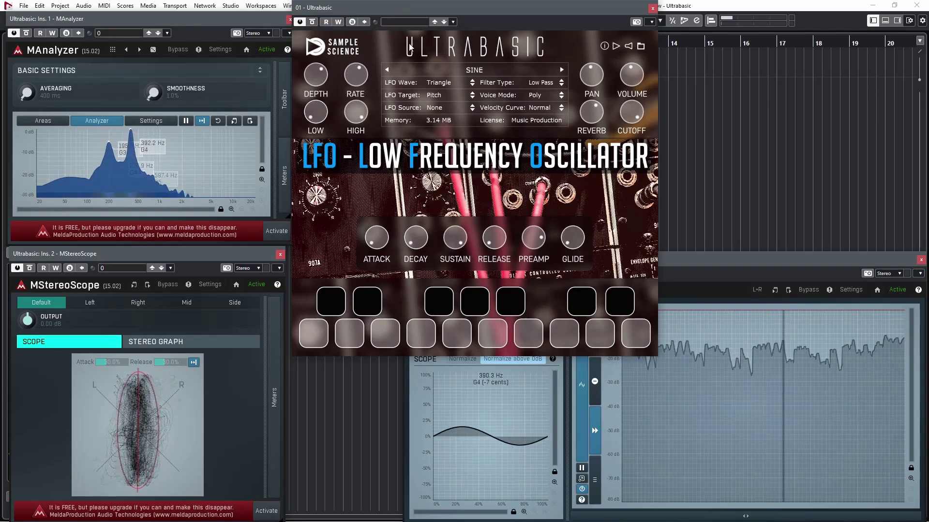
click(562, 69)
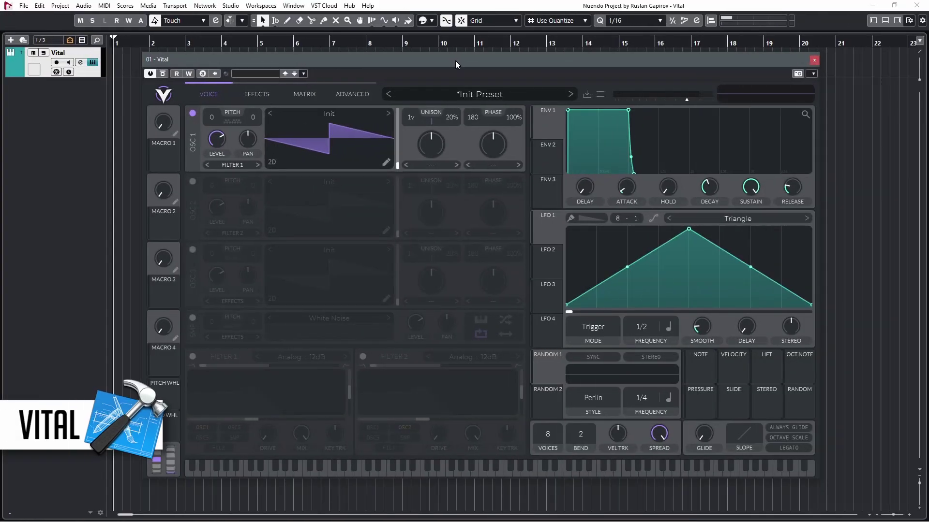
Enable oscillators 2 and 3 and both filters in the Vital synthesizer
click(192, 182)
click(192, 250)
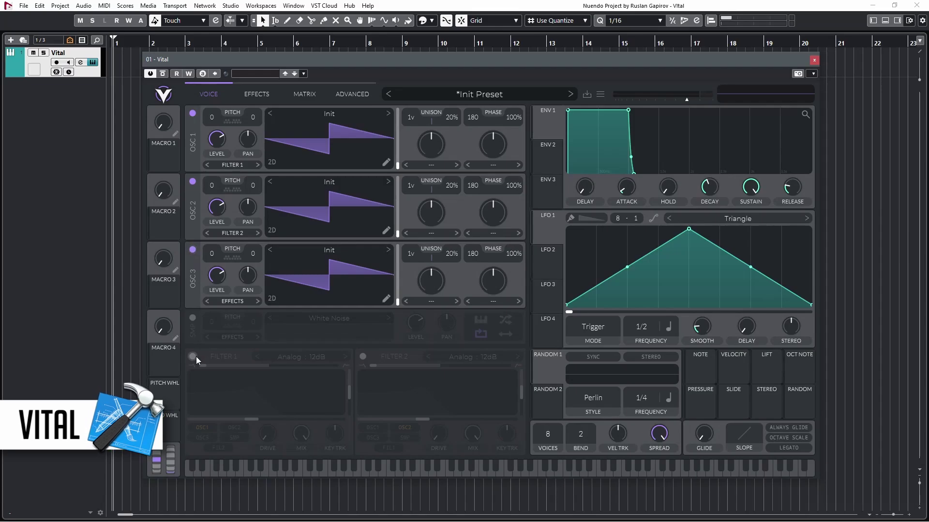
click(195, 356)
click(363, 358)
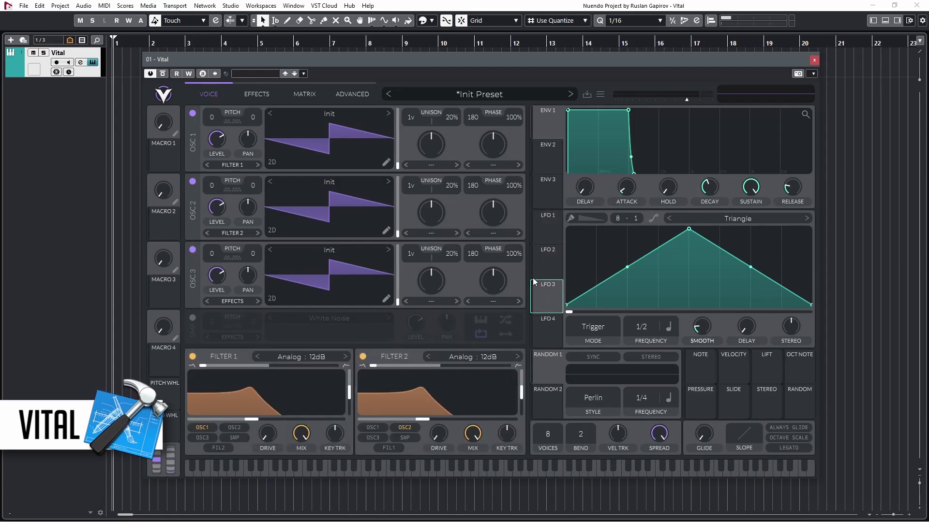
Enable Vital's Chorus, Compressor and Delay effects, and view its modulation matrix and advanced settings
click(249, 94)
click(192, 113)
click(192, 152)
click(192, 191)
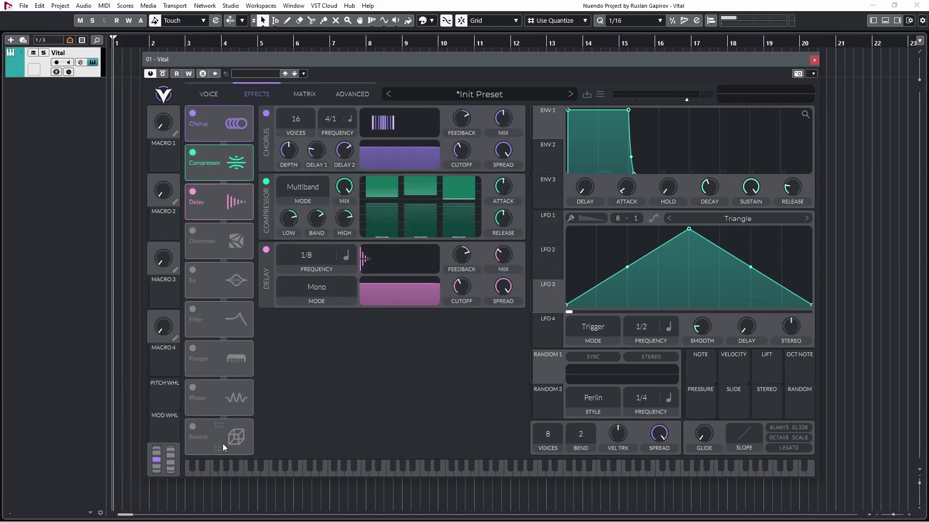
click(297, 95)
click(343, 95)
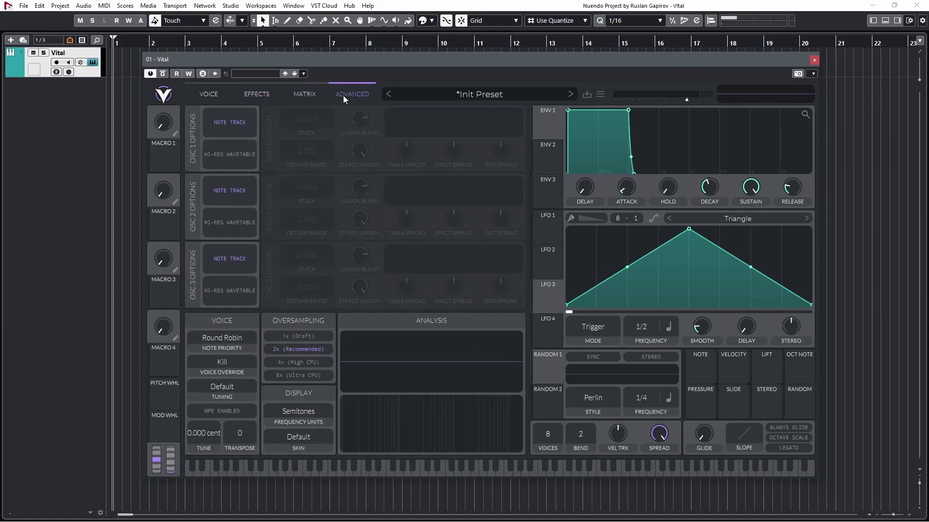
Browse the preset list in Vital and close the preset browser without loading a preset
click(475, 97)
scroll(499, 249, down, 10)
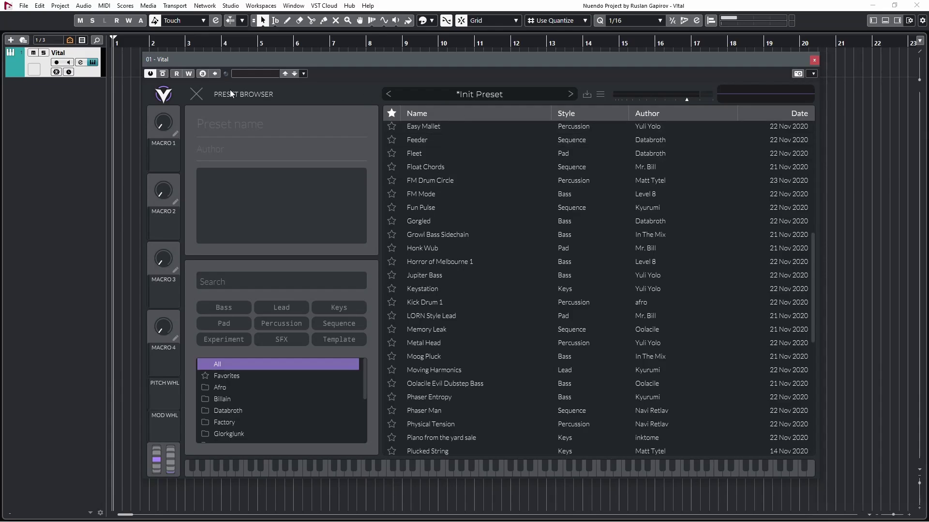
click(196, 93)
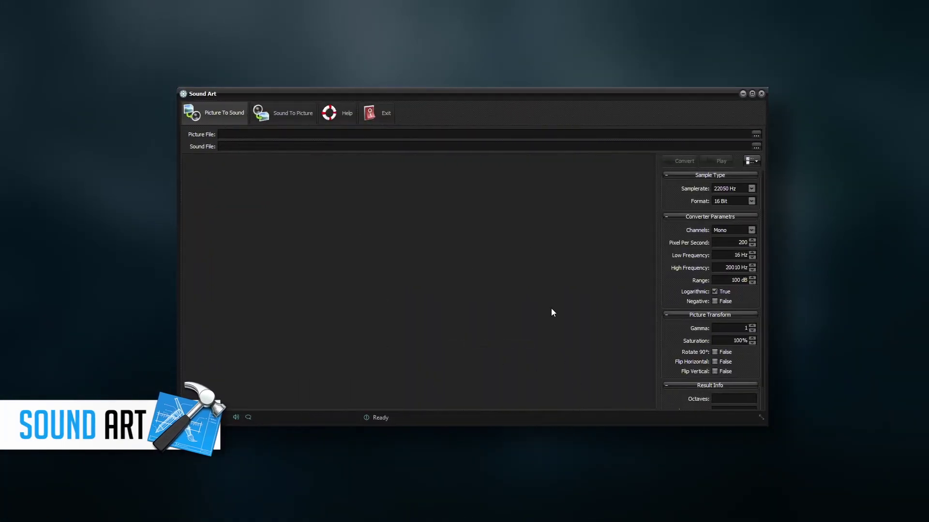
In Sound Art, load the JPG photo with the daisy from the foto folder, convert it to sound and stop its playback
click(755, 134)
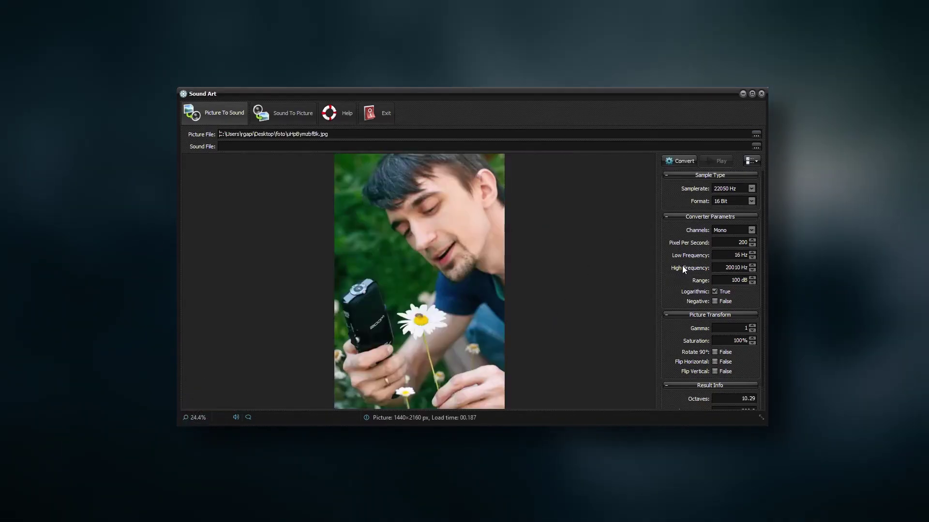
click(678, 163)
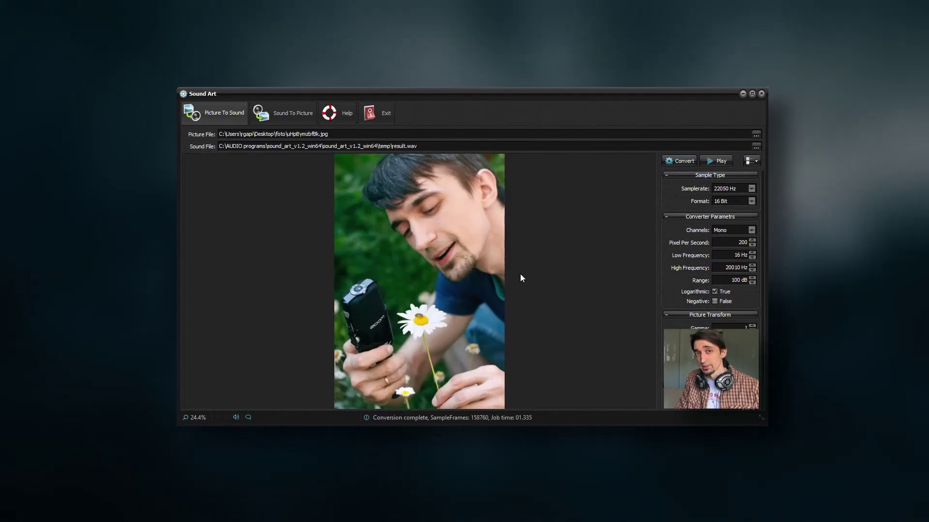
key(space)
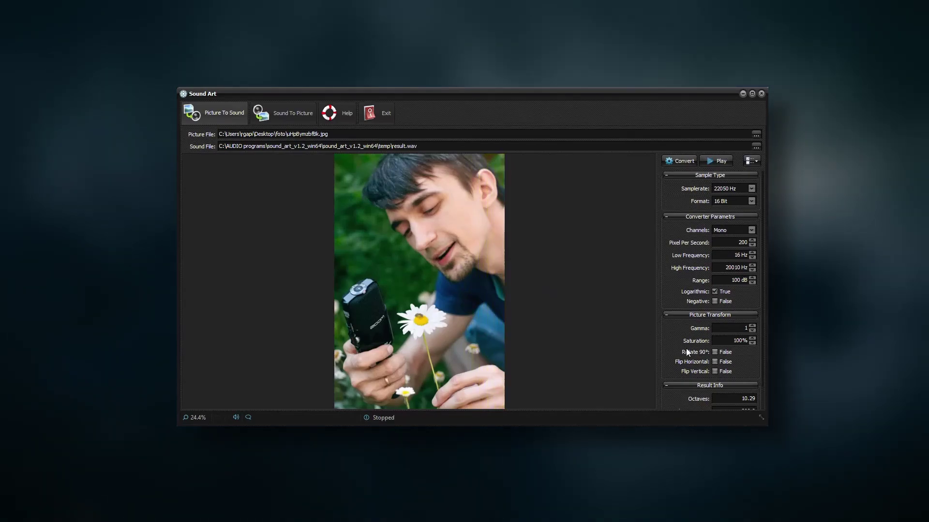
Rotate the photo 90°, convert it to sound again and stop the playback
click(714, 352)
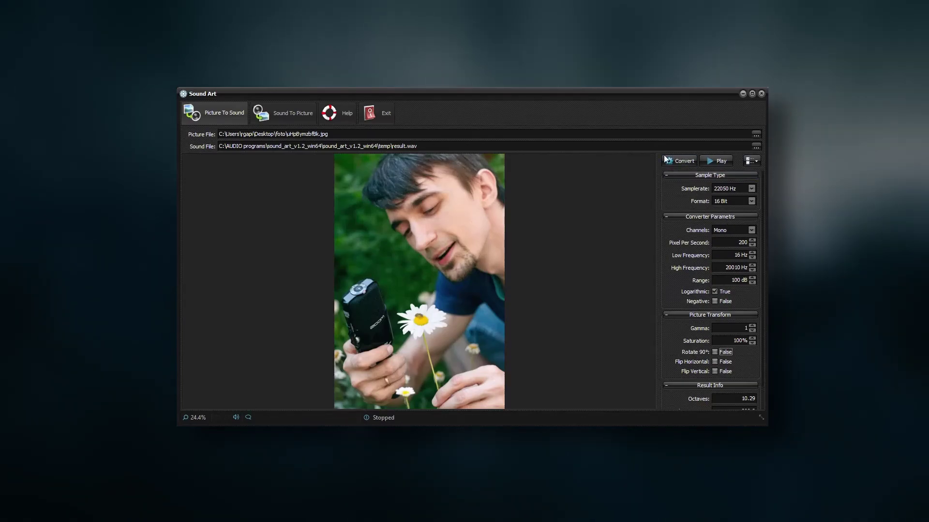
click(715, 352)
click(677, 164)
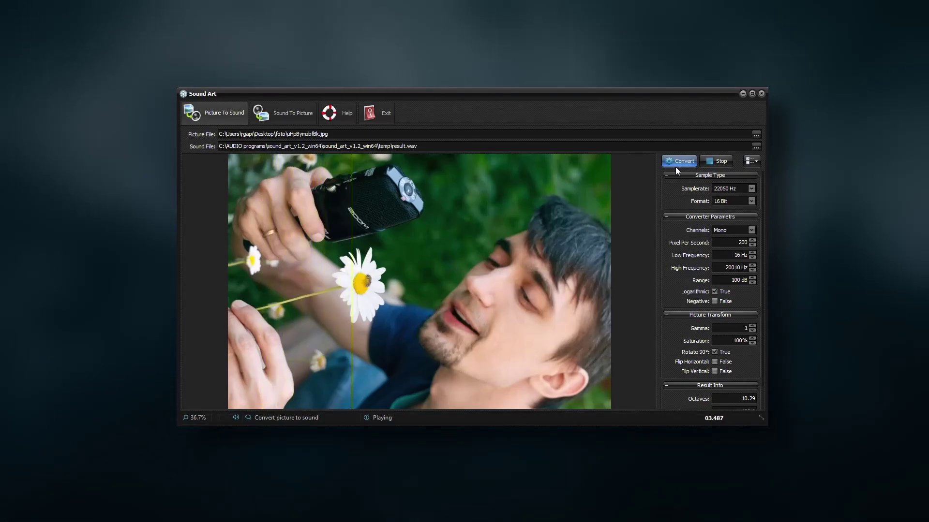
key(space)
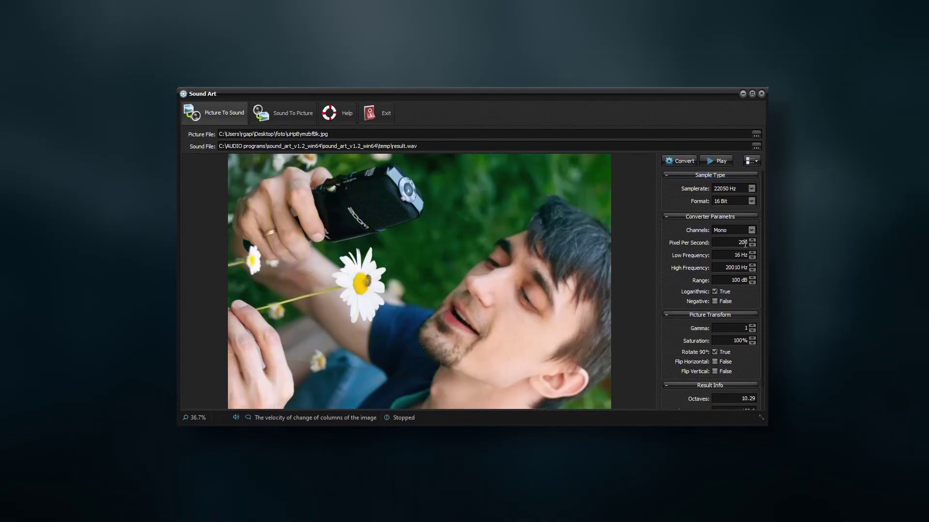
Set Pixel Per Second to 1000, reconvert and play the rotated photo, and play the sound of the coloured pencils picture
double_click(744, 243)
text(1000)
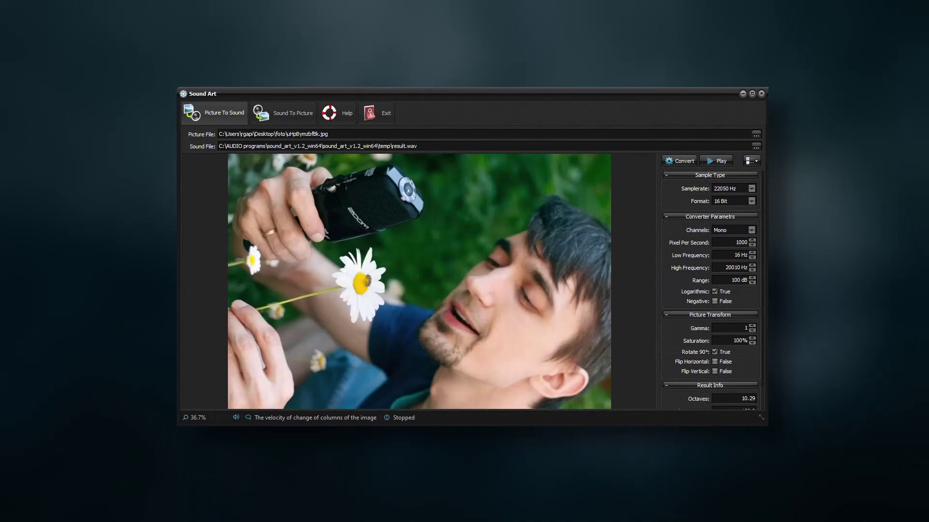
click(673, 166)
click(704, 163)
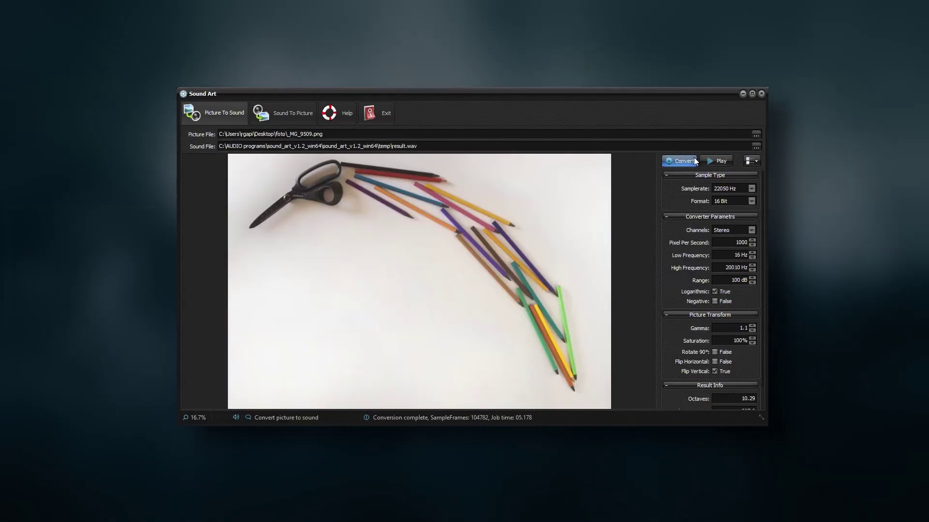
click(711, 161)
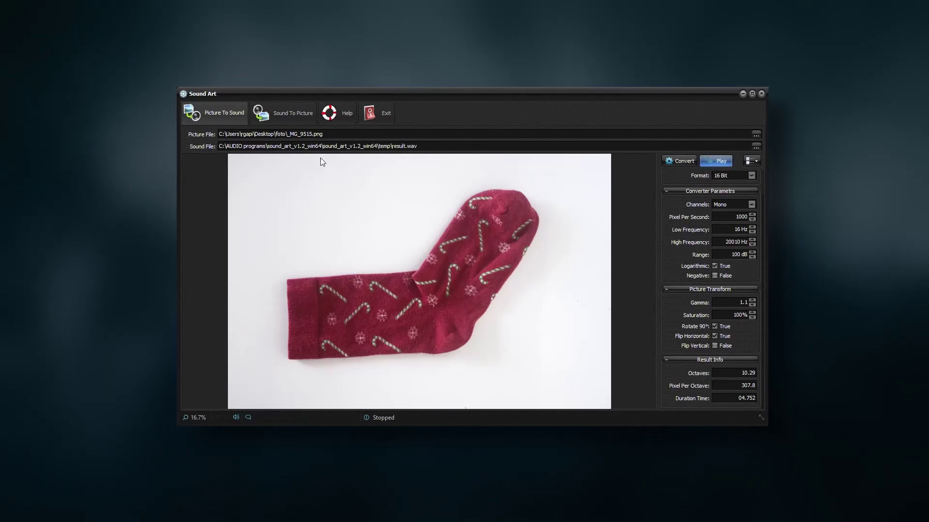
Switch to sound-to-picture conversion and open the file selection for the source
click(289, 115)
click(756, 135)
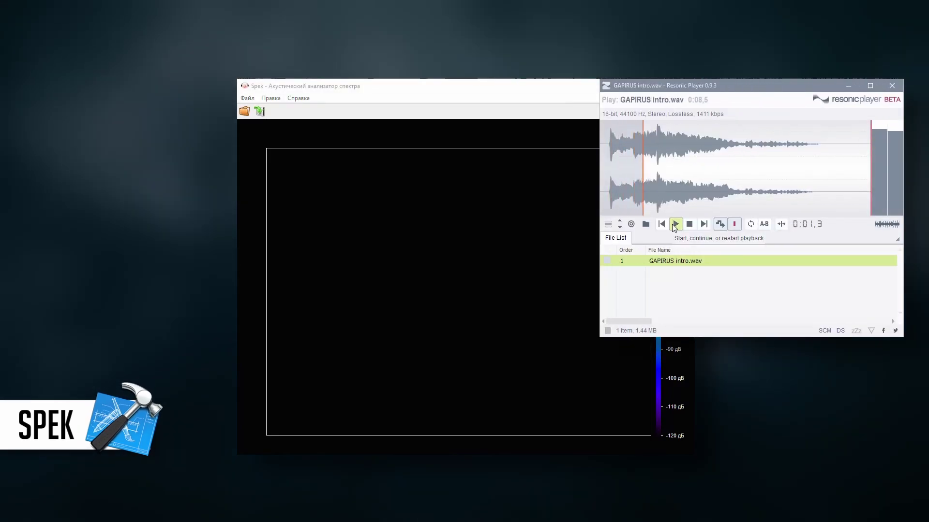
Stop GAPIRUS intro.wav in Resonic Player and load the file into Spek for spectrum analysis
click(689, 224)
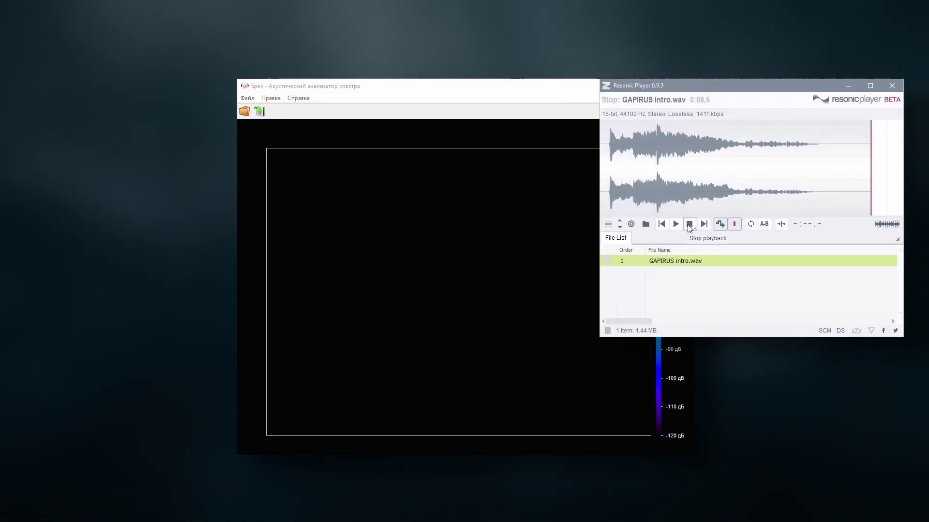
drag(601, 257, 457, 239)
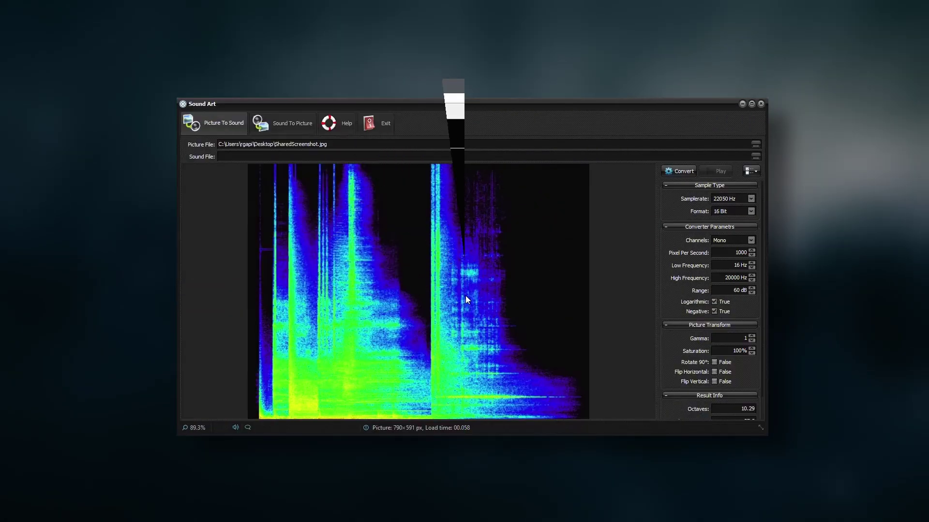
In Sound Art, convert SharedScreenshot.jpg to sound with a lower Pixel Per Second, and convert it again at 1000
key(BackSpace)
key(BackSpace)
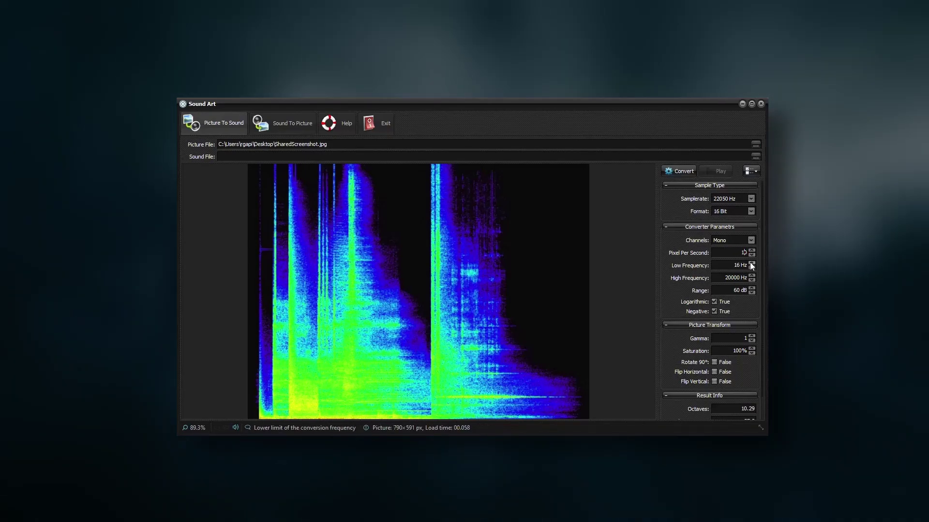
click(678, 171)
click(541, 290)
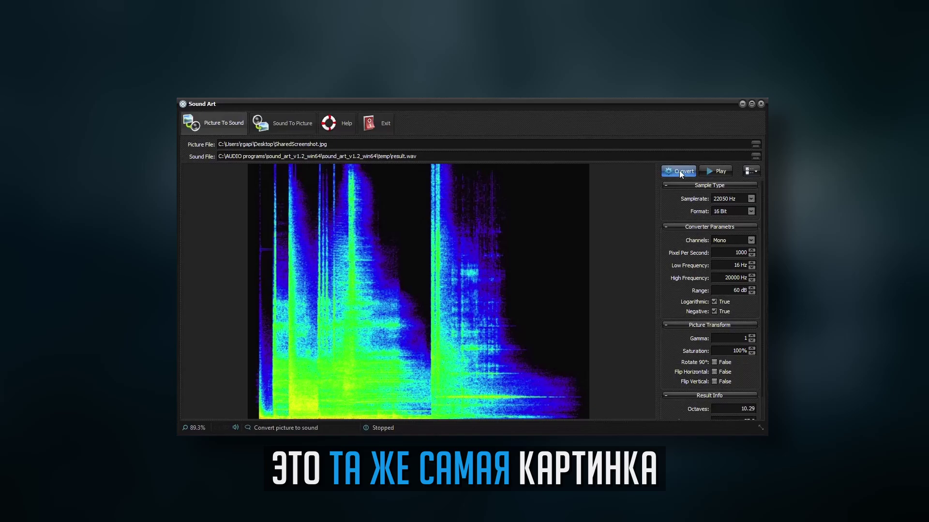
click(679, 171)
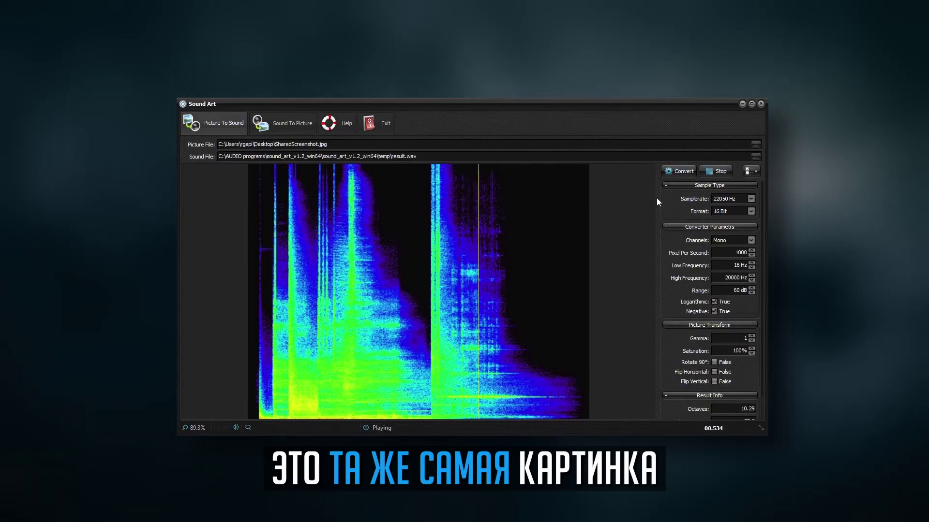
Flip the spectrogram picture vertically and convert it to sound with 200 pixels per second and a gamma of 1.7
click(714, 372)
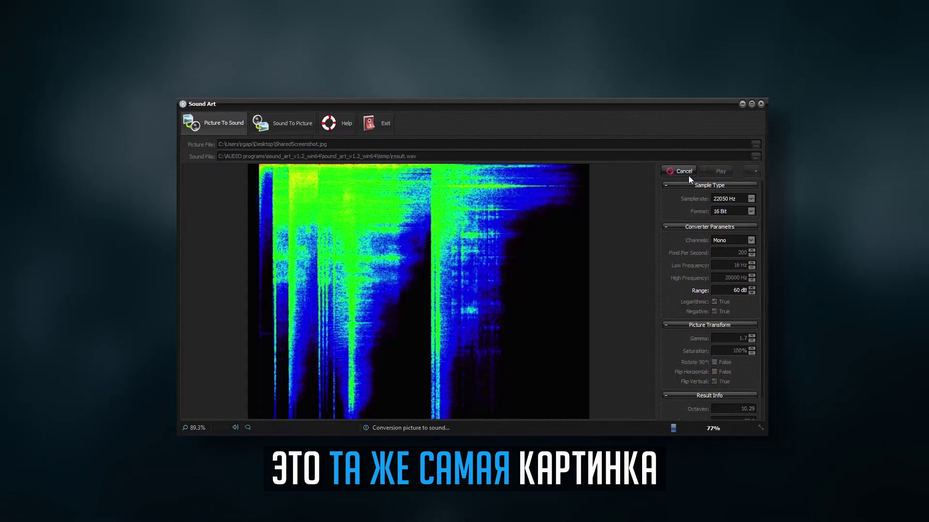
click(689, 175)
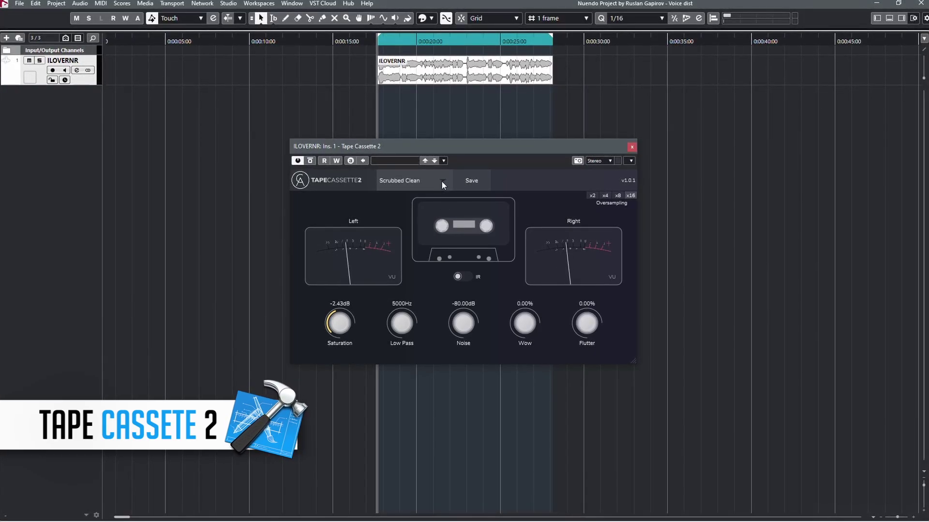
Play the ILOVERNR clip in Nuendo and set Tape Cassette 2 to 4.20 dB saturation, IR on and low pass about 11540 Hz
key(space)
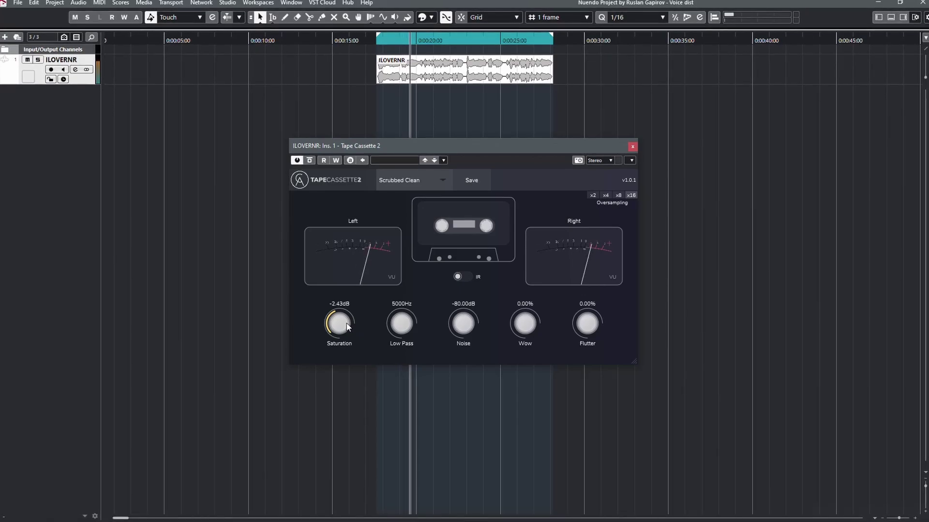
drag(346, 323, 349, 300)
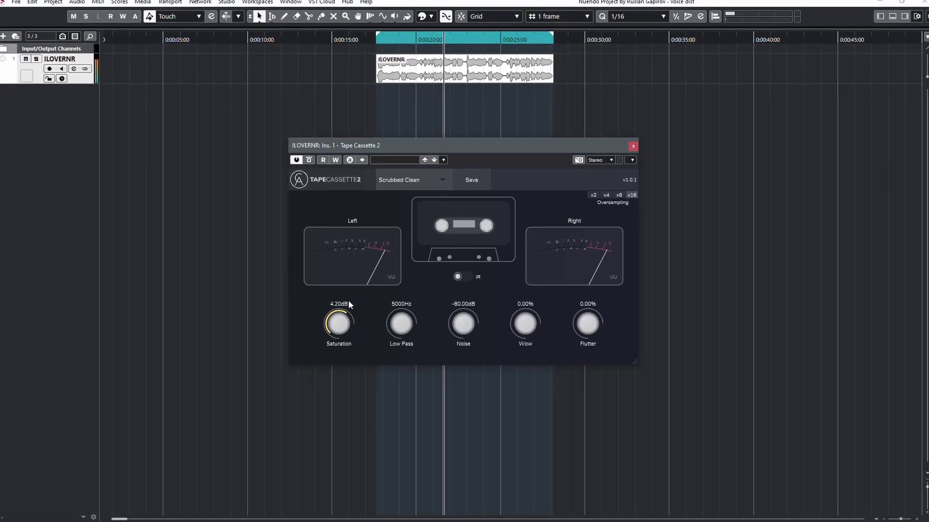
click(462, 278)
drag(409, 321, 410, 313)
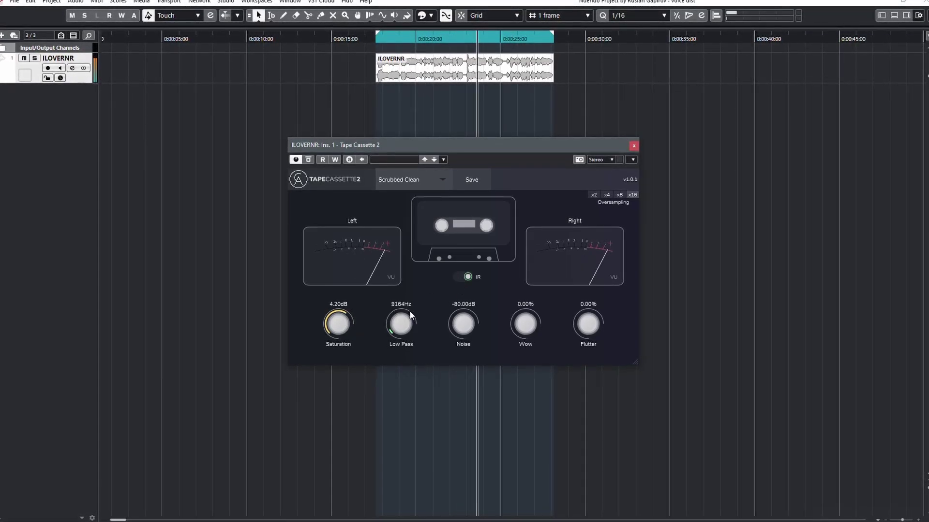
Raise the tape noise to about -9.39 dB, wow to about 28.80% and flutter to about 27.60%
drag(463, 324, 492, 265)
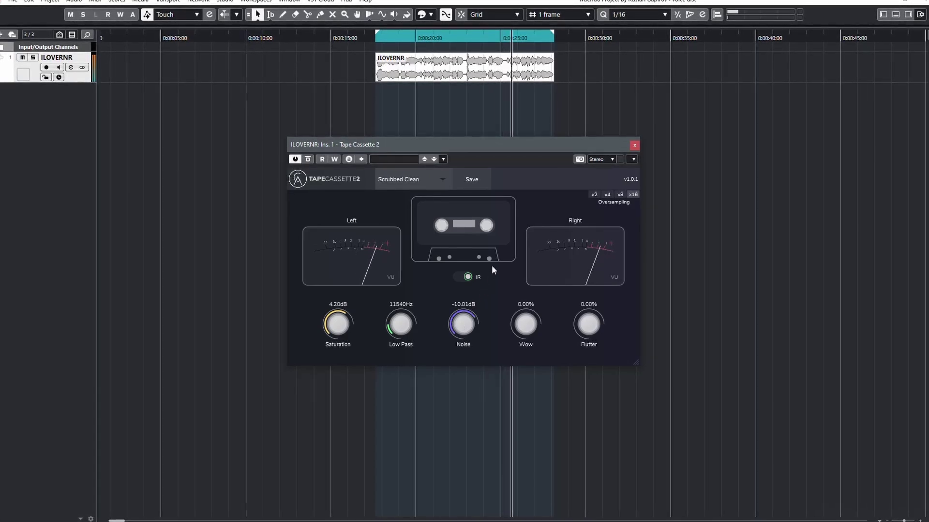
drag(535, 304, 549, 283)
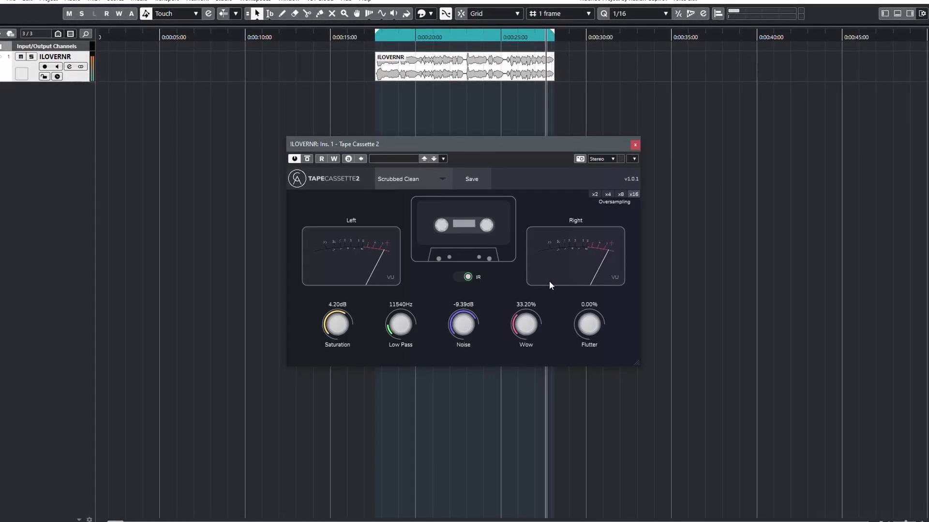
drag(596, 313, 601, 303)
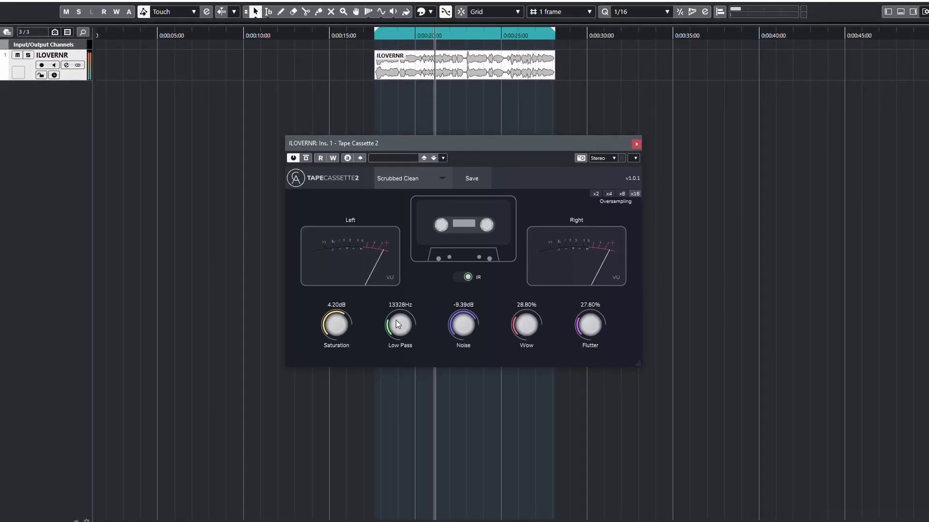
Fine-tune the Low Pass, Noise and Saturation amounts of Tape Cassette 2 a little higher
drag(395, 320, 396, 312)
drag(470, 332, 471, 327)
drag(334, 333, 336, 329)
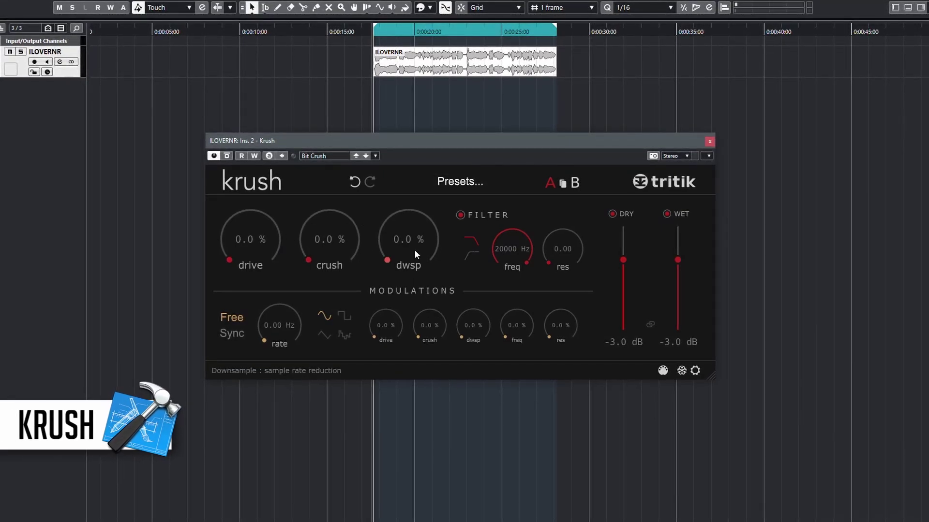
In Krush, raise drive to 82.8%, crush to 72% and dwsp to 32%, and turn crush back down to 0%
drag(271, 234, 324, 145)
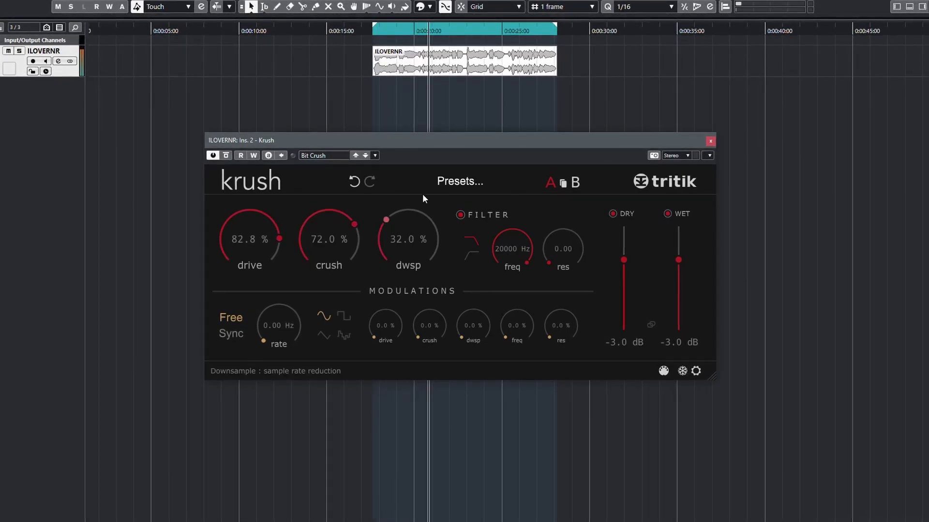
drag(423, 195, 364, 233)
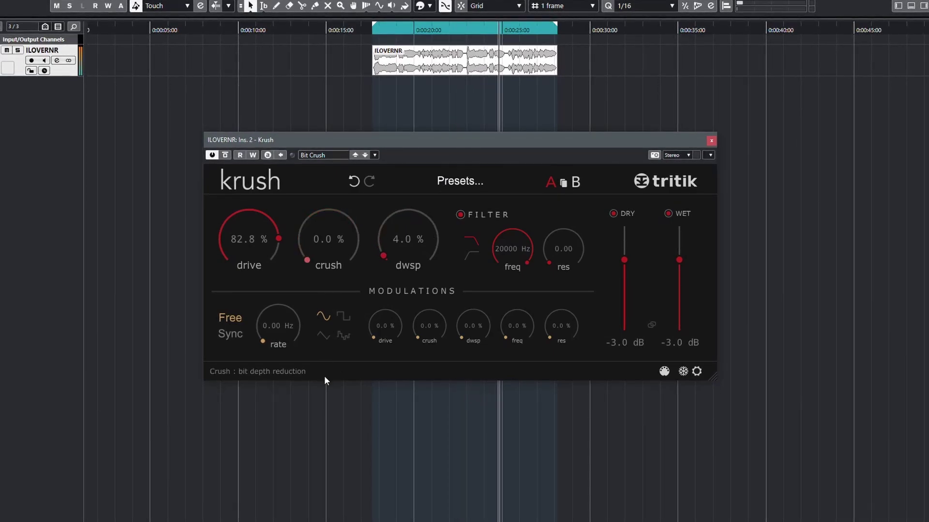
drag(257, 298, 262, 321)
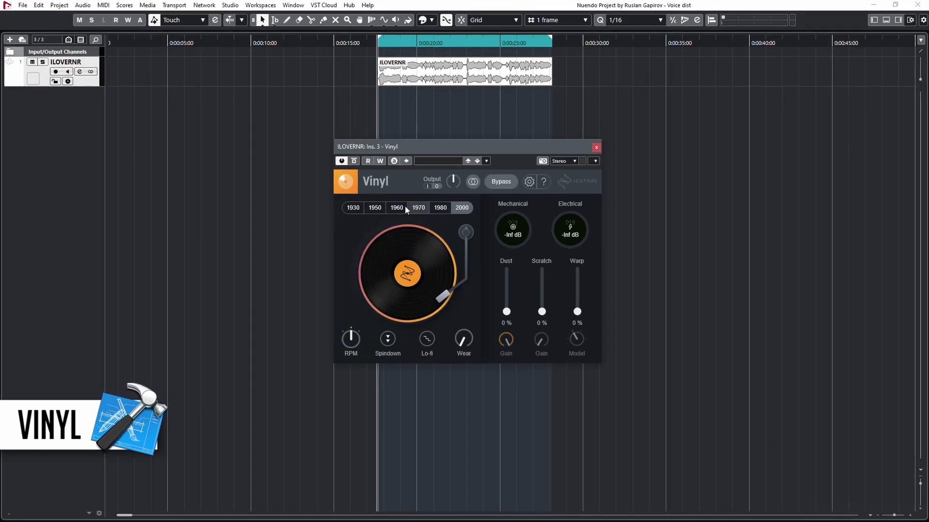
Try several record eras in the Vinyl plugin and choose 1980
click(382, 206)
click(418, 207)
click(437, 207)
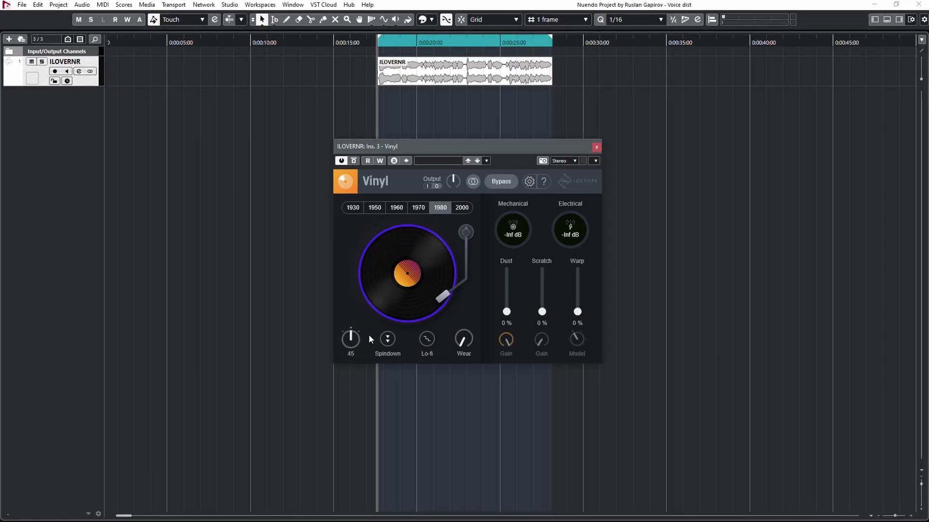
Set Vinyl's Mechanical noise to 5 dB and its Electrical noise to 15 dB
drag(509, 238, 556, 189)
drag(574, 232, 583, 180)
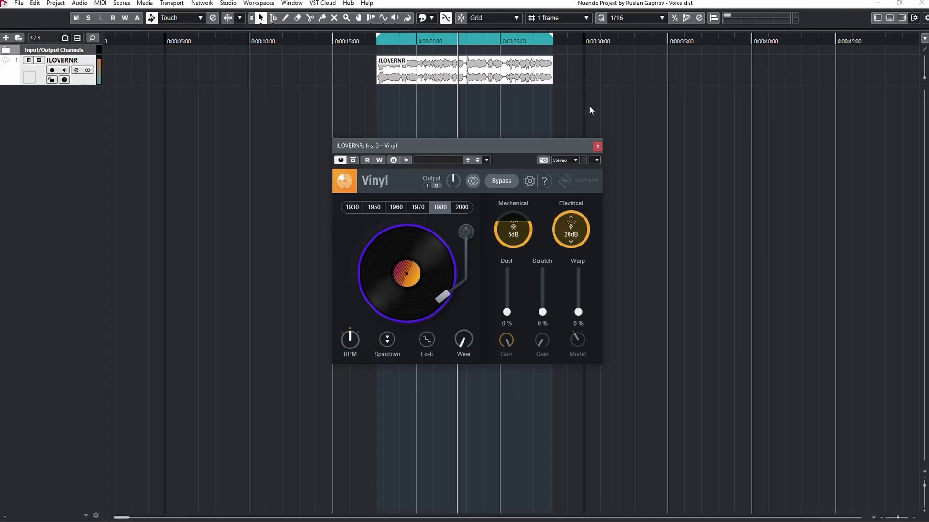
mouse_move(589, 111)
mouse_down()
mouse_move(590, 101)
mouse_move(590, 127)
mouse_up()
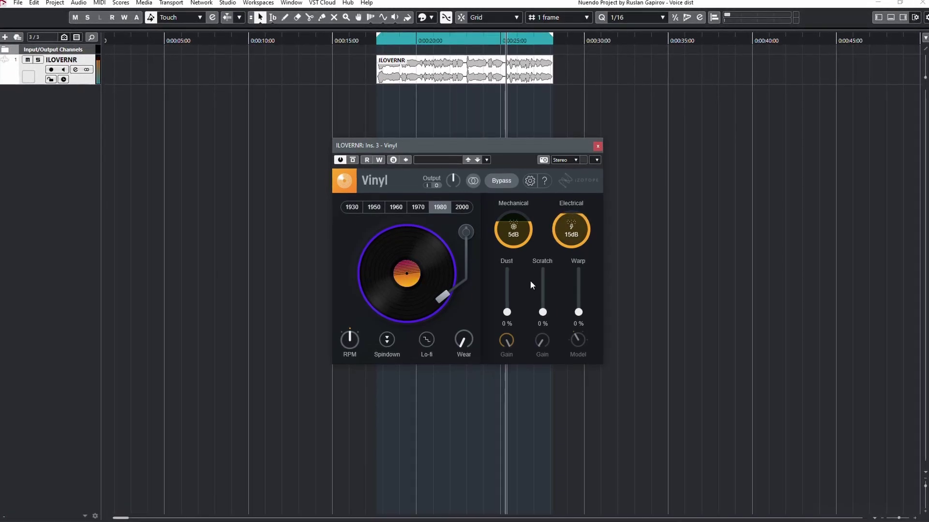
Set Vinyl's Dust to 100%, Scratch to about 22% and Warp to 100% with the Peak warp model
drag(507, 312, 519, 259)
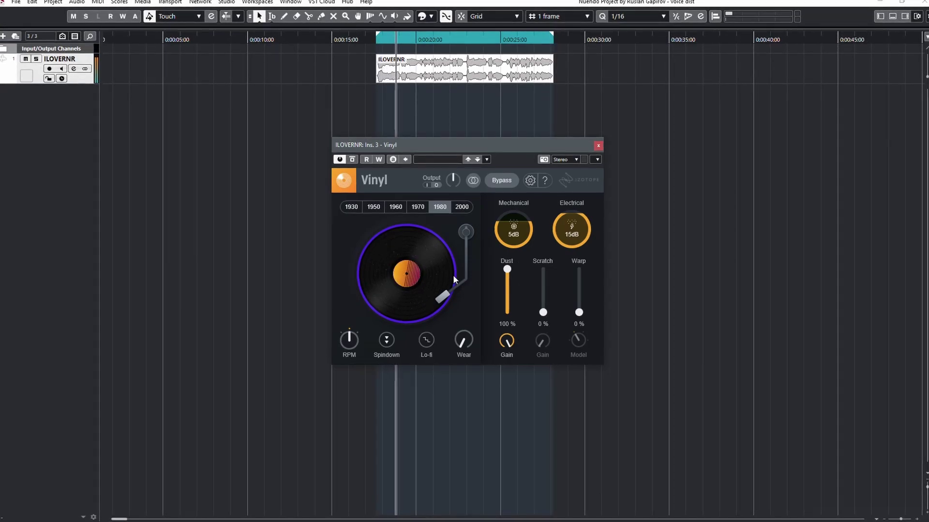
mouse_move(549, 292)
mouse_down()
mouse_move(555, 269)
mouse_move(545, 330)
mouse_move(552, 294)
mouse_move(544, 299)
mouse_move(582, 289)
mouse_move(583, 261)
mouse_move(547, 304)
mouse_up()
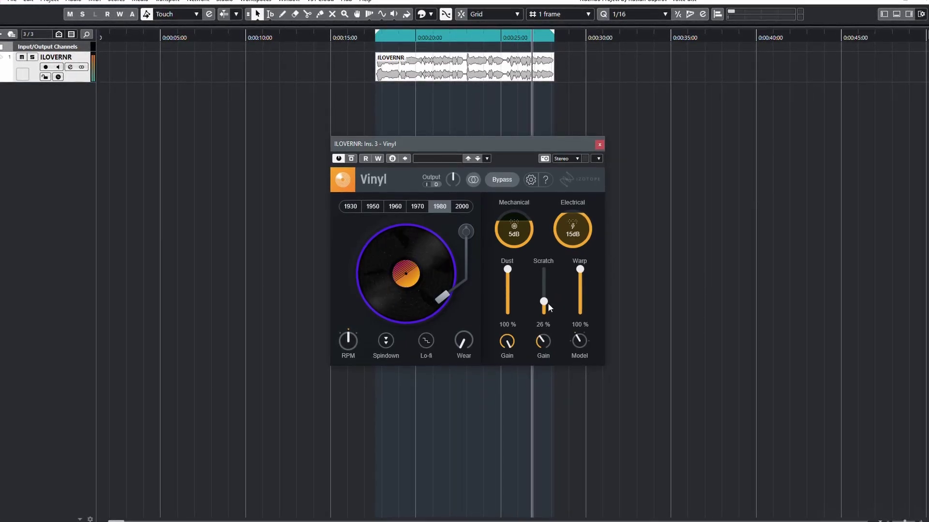
drag(584, 341, 589, 308)
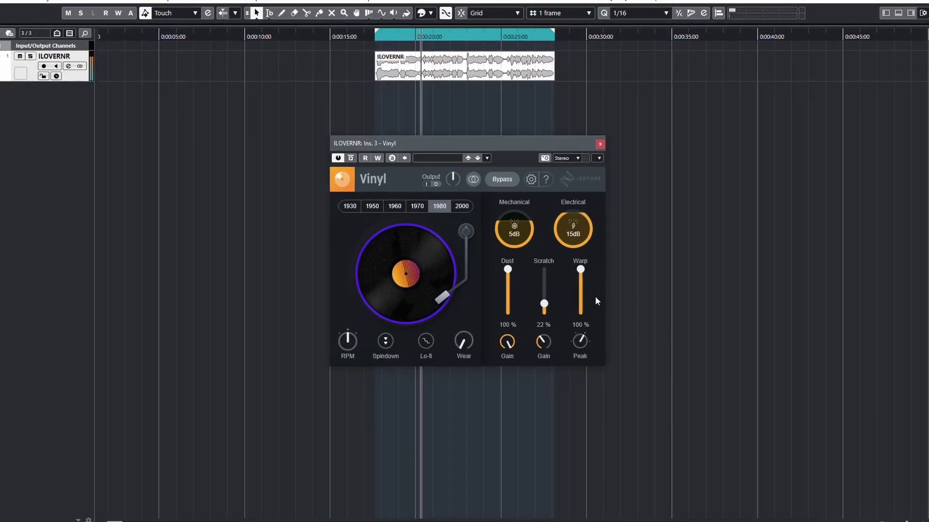
Enable Lo-fi in Vinyl, set Wear to 59% and trigger the Spindown effect
click(426, 342)
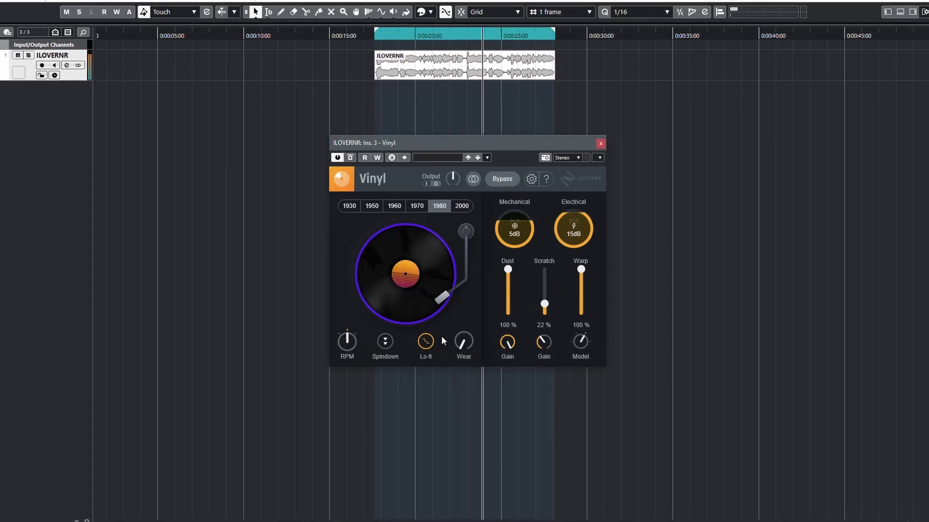
drag(463, 342, 487, 274)
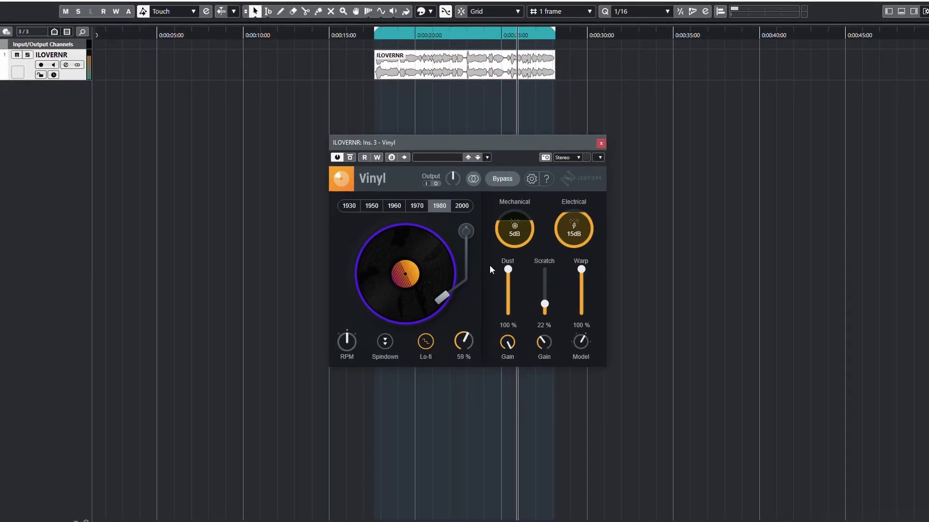
click(383, 343)
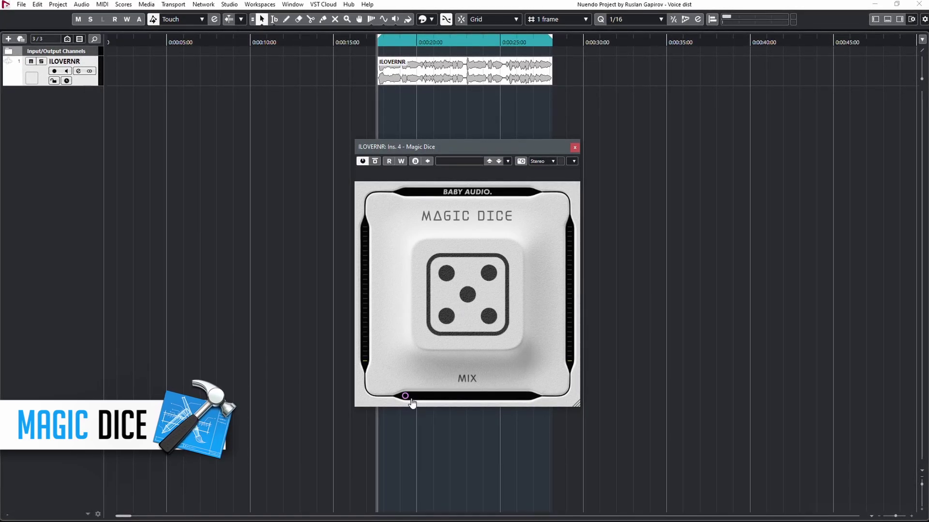
Raise Magic Dice's Mix amount and roll the dice for random effect settings, readjusting the mix between rolls
drag(406, 401, 444, 405)
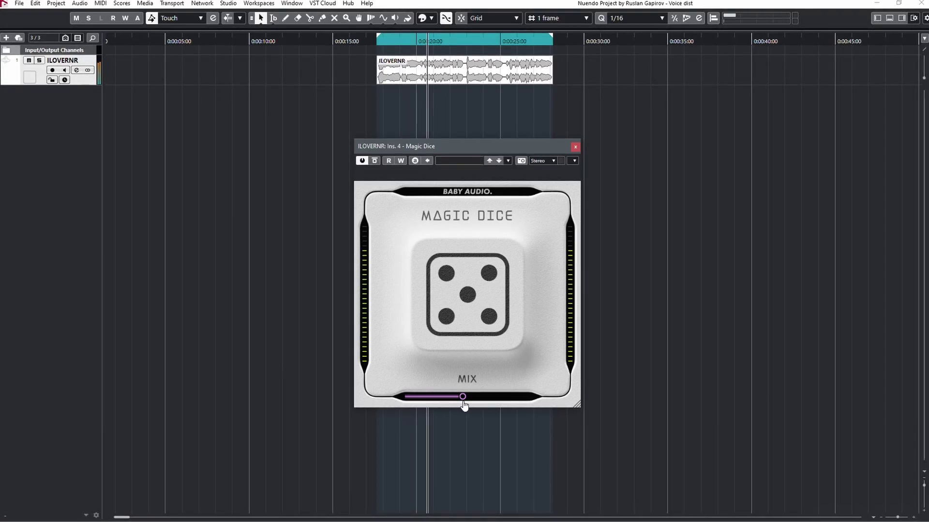
click(467, 303)
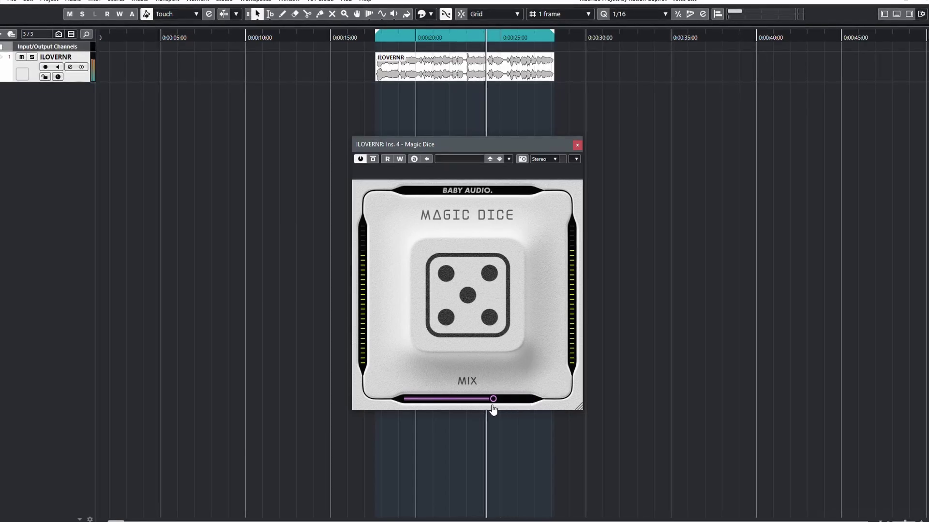
drag(477, 402, 474, 402)
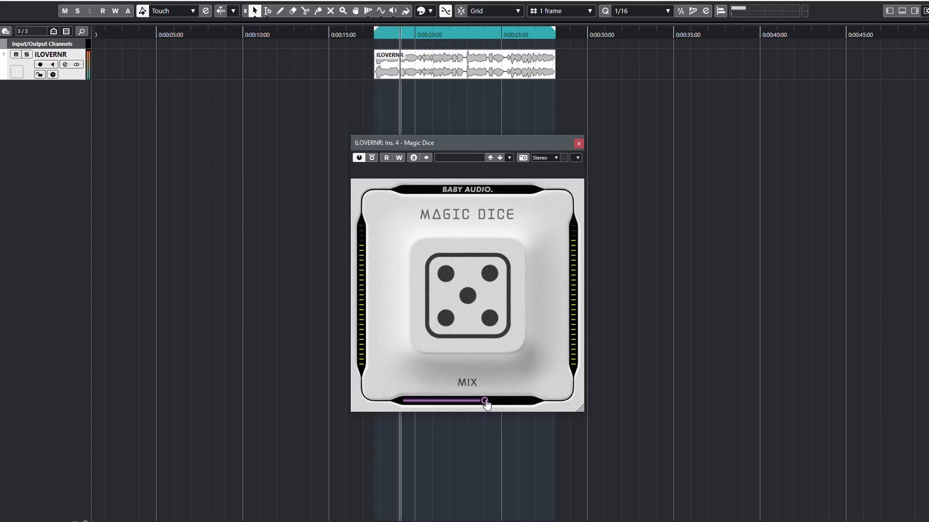
click(470, 304)
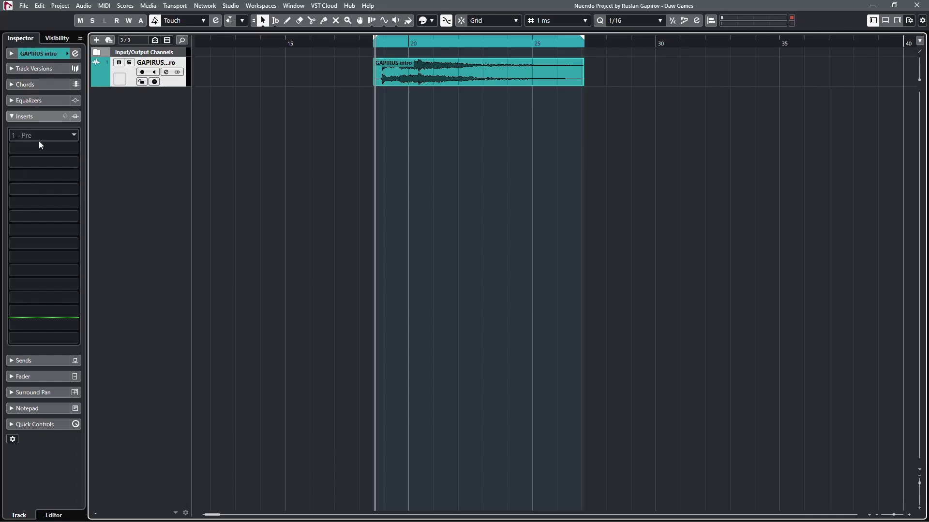
Insert the Kletris plugin in the first insert slot of the GAPIRUS intro track and start its game
click(39, 141)
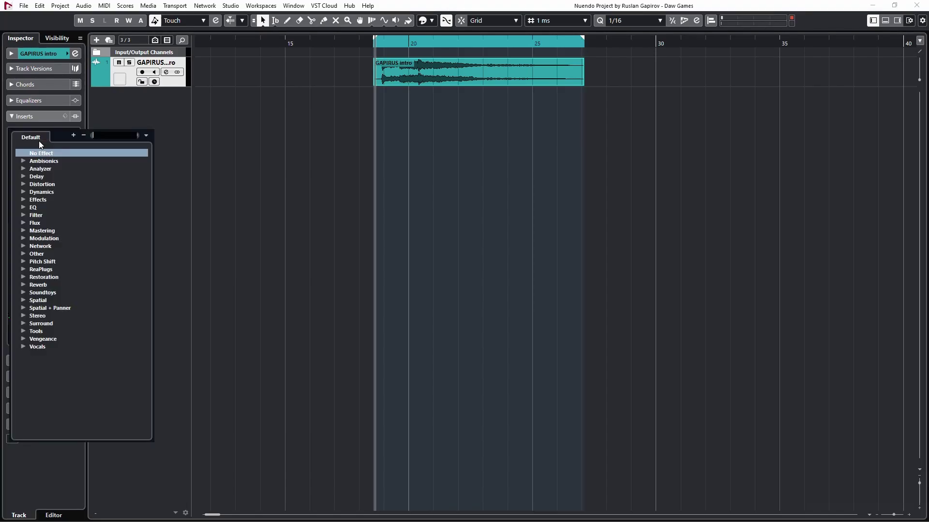
text(kle)
key(Return)
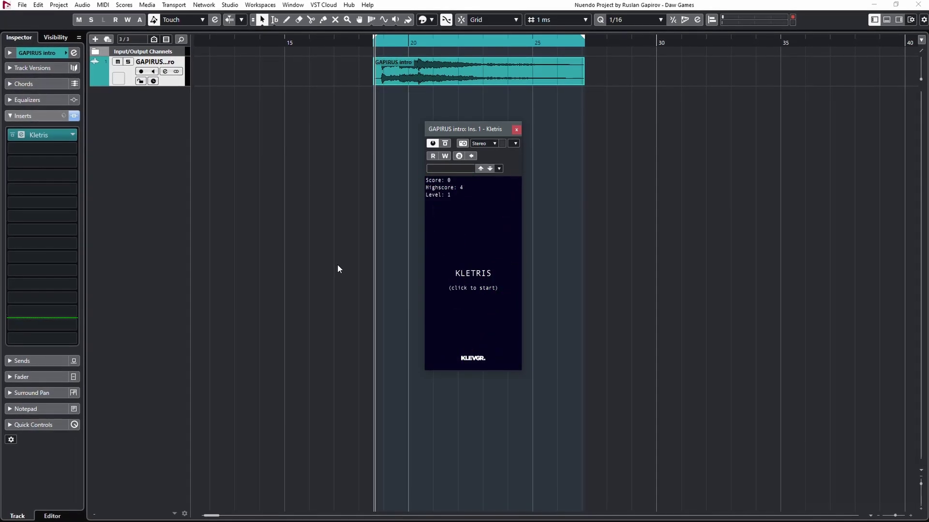
click(464, 308)
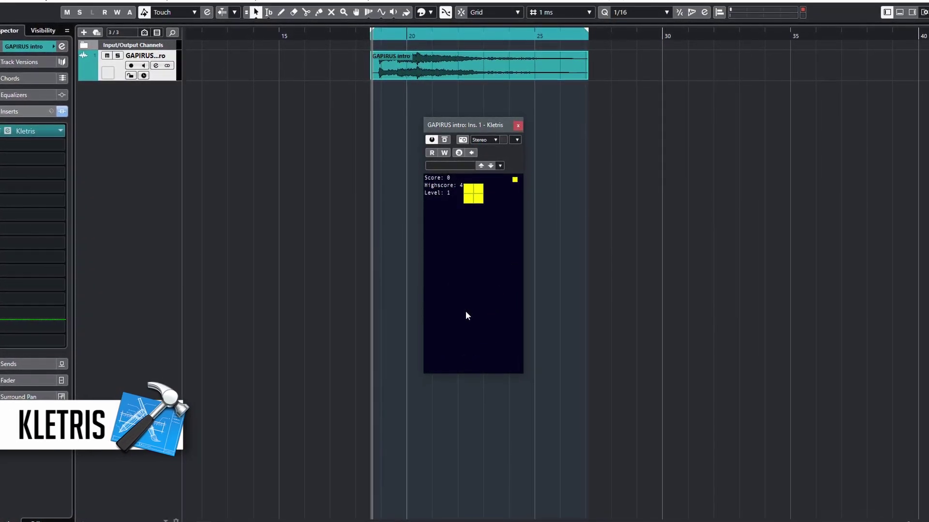
Play Kletris by shifting, rotating and dropping the falling blocks to fill the bottom rows
key(space)
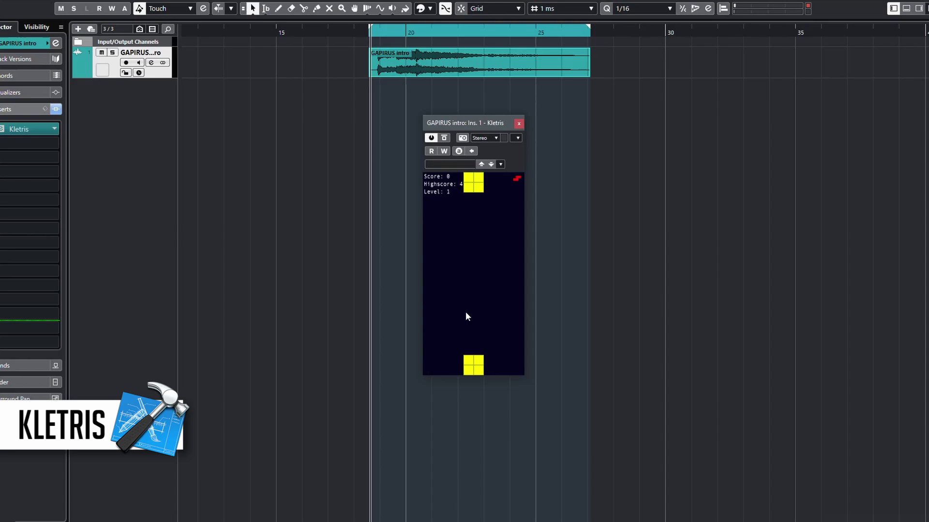
key(Right)
key(Right)
key(Right)
key(space)
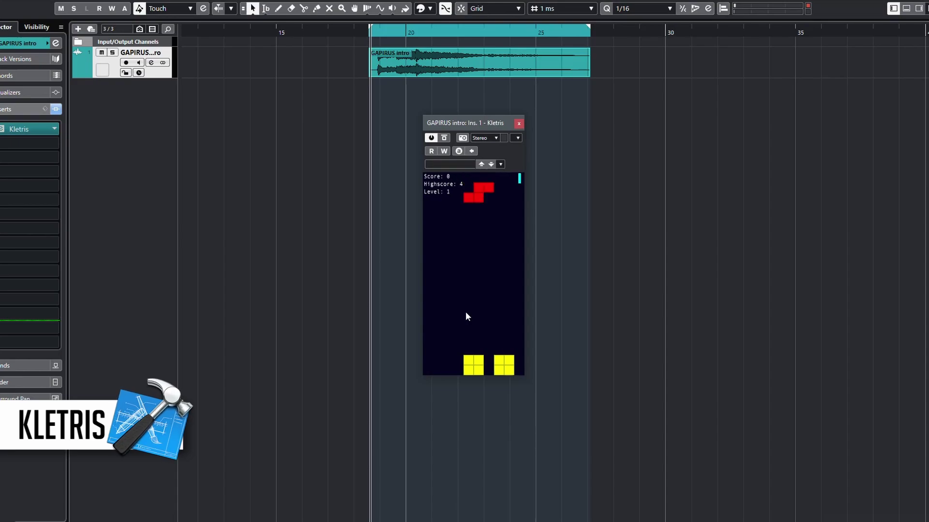
key(Up)
key(Left)
key(Left)
key(Left)
key(Up)
key(space)
key(Up)
key(space)
key(Right)
key(Right)
key(Up)
key(space)
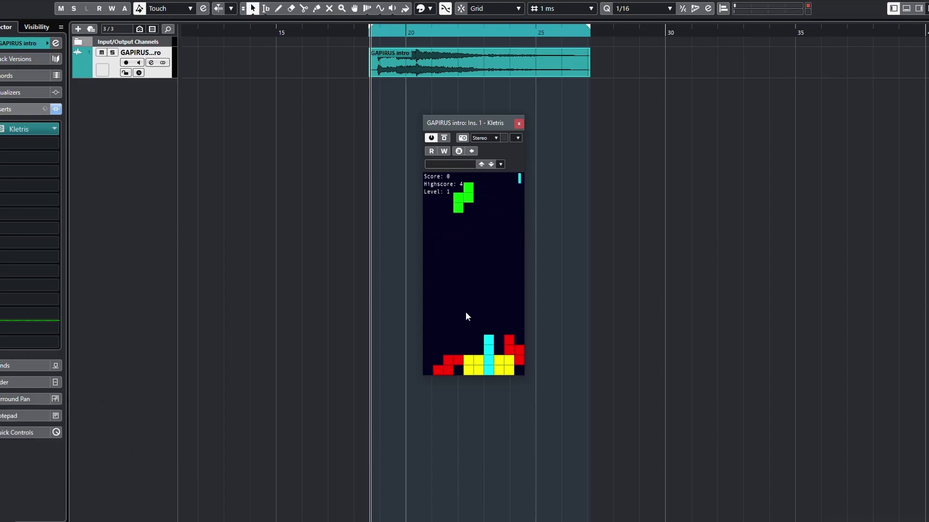
key(Left)
key(Left)
key(space)
key(Left)
key(Left)
key(space)
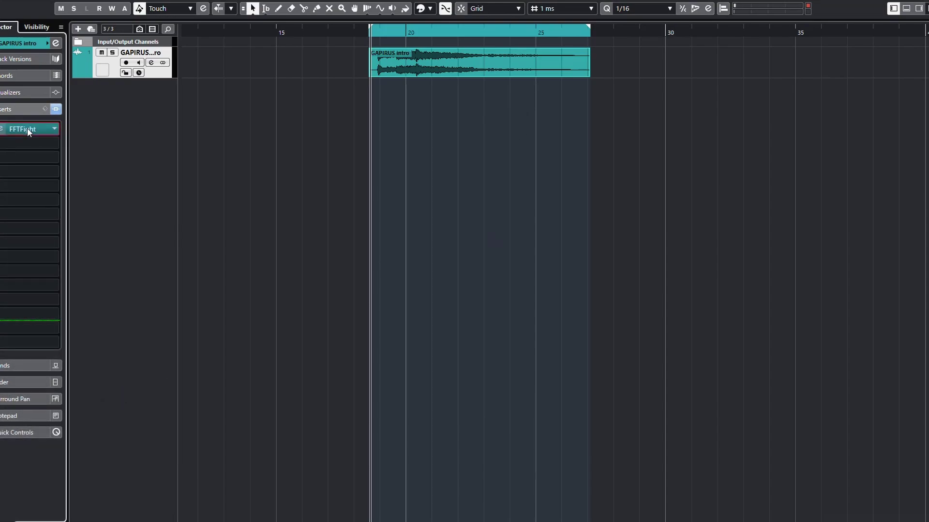
Open FFT Fight and play it during track playback, moving the yellow ball around the falling particles, and stop playback
click(26, 129)
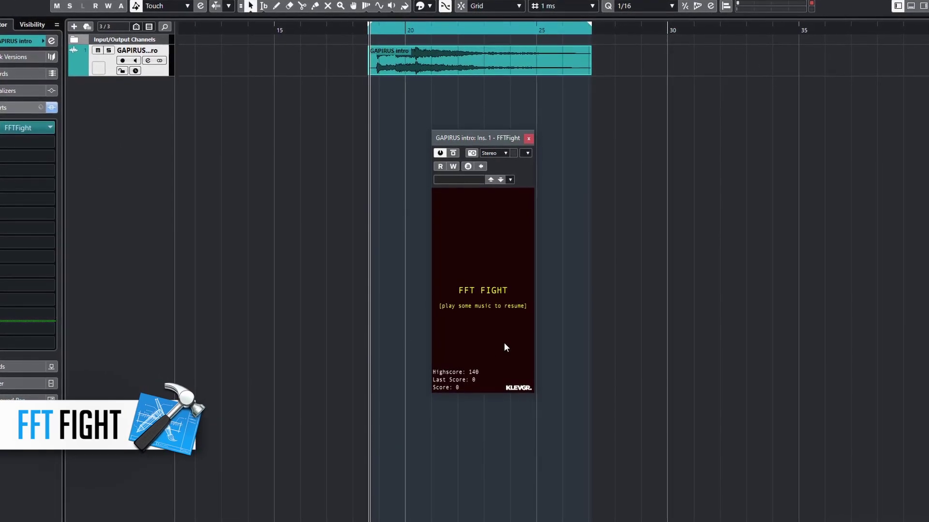
key(space)
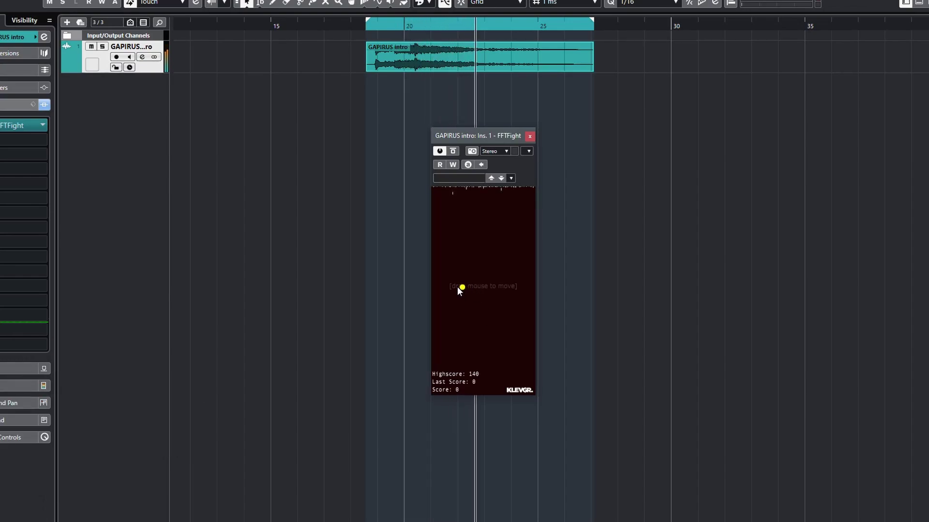
drag(457, 287, 475, 288)
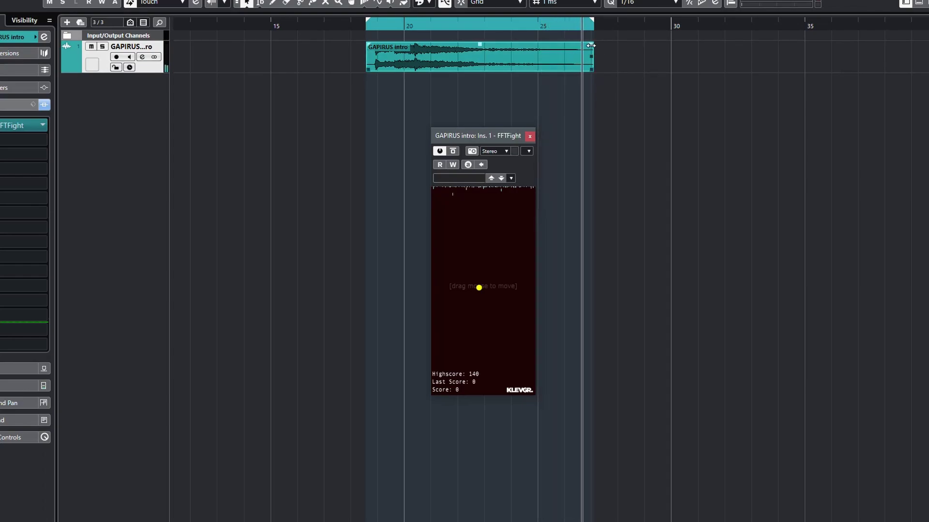
drag(479, 286, 440, 314)
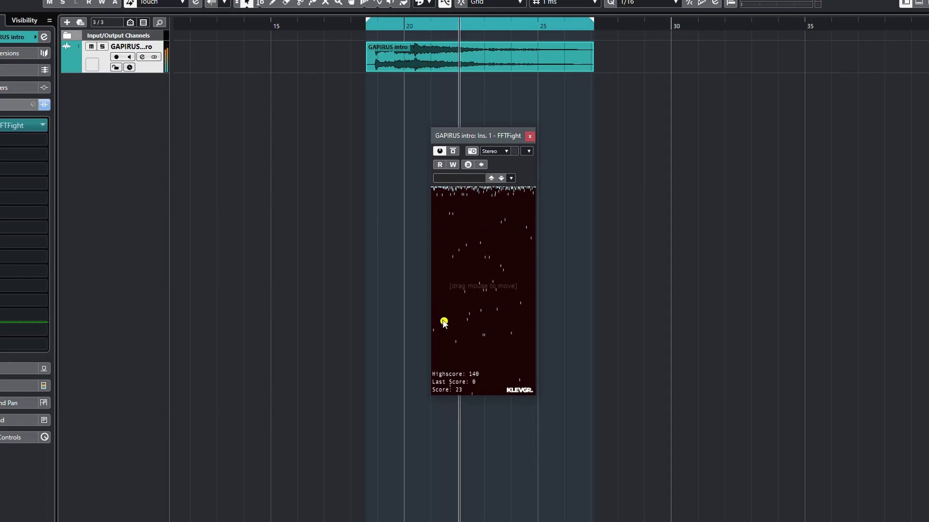
drag(435, 320, 483, 326)
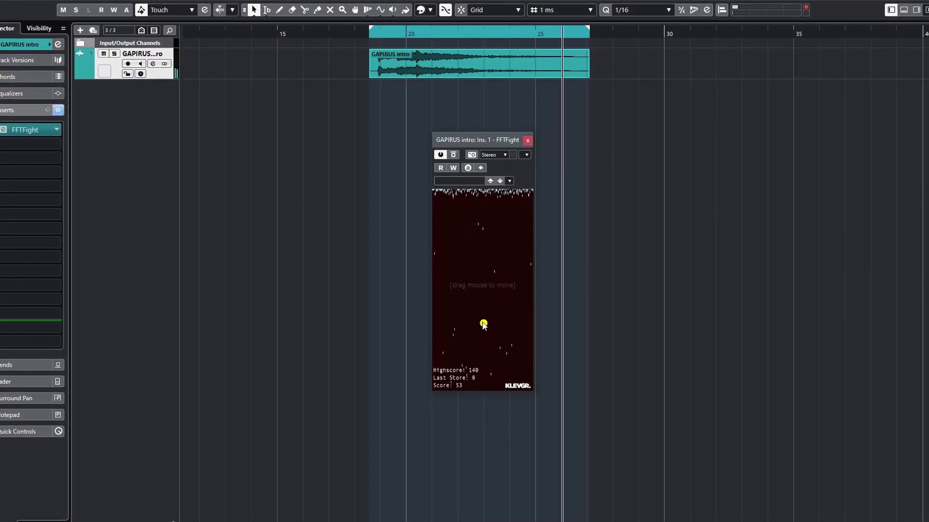
key(space)
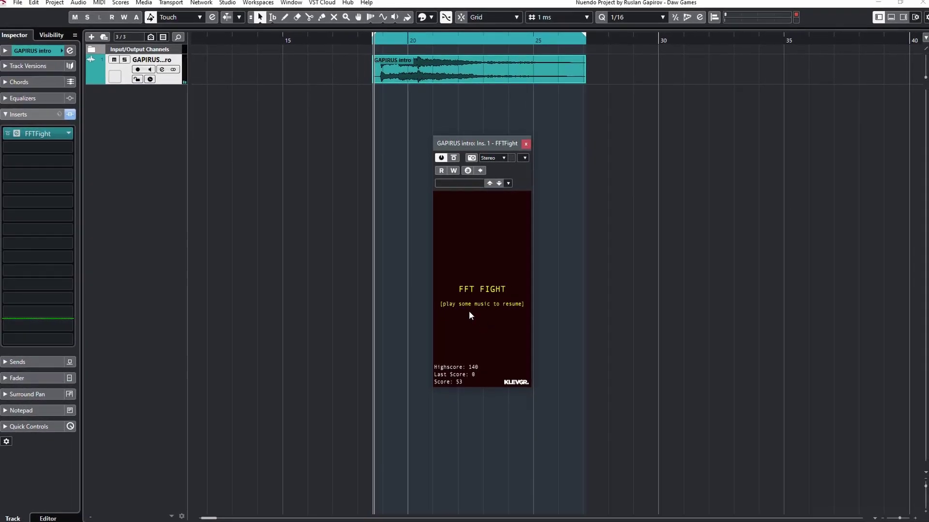
Replace FFT Fight with FlappyMix in the track's first insert slot
click(29, 133)
text(flapp)
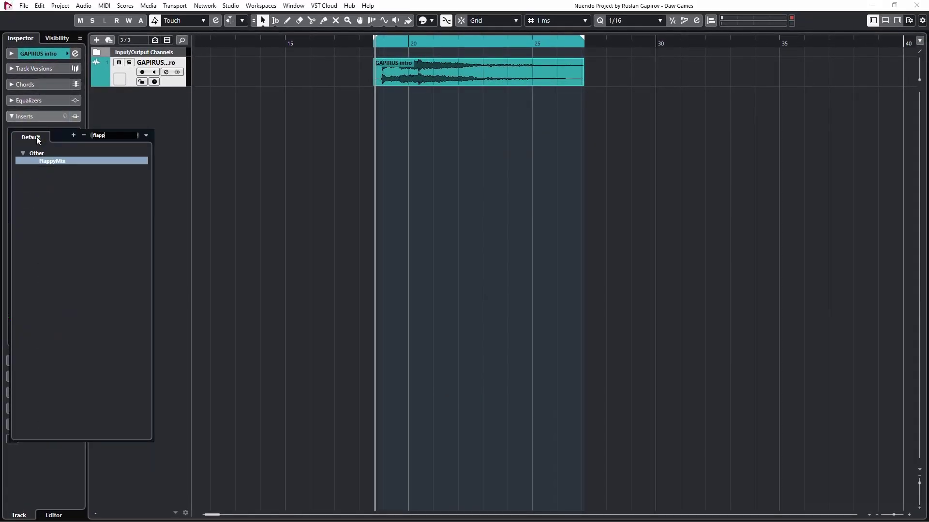
key(Return)
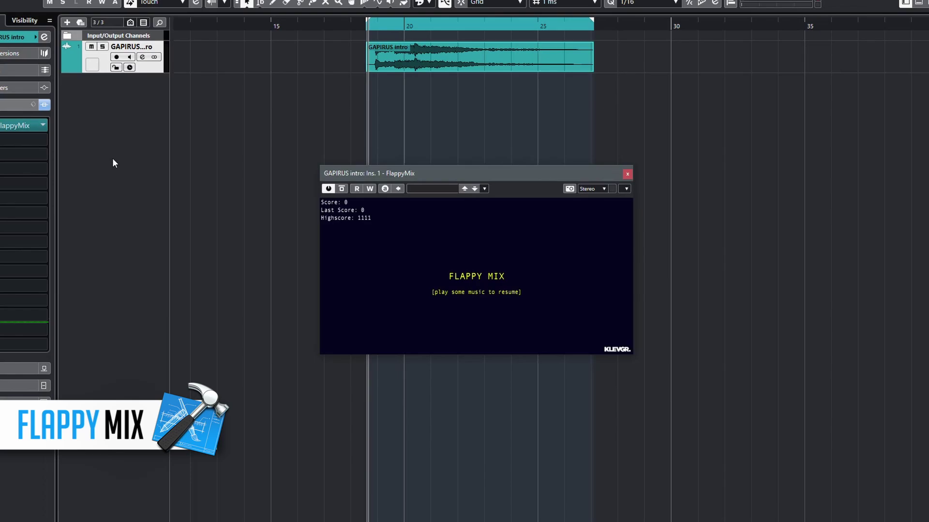
Start playback and play Flappy Mix, thrusting the yellow ball to steer it through the gaps in the scrolling waveform
key(space)
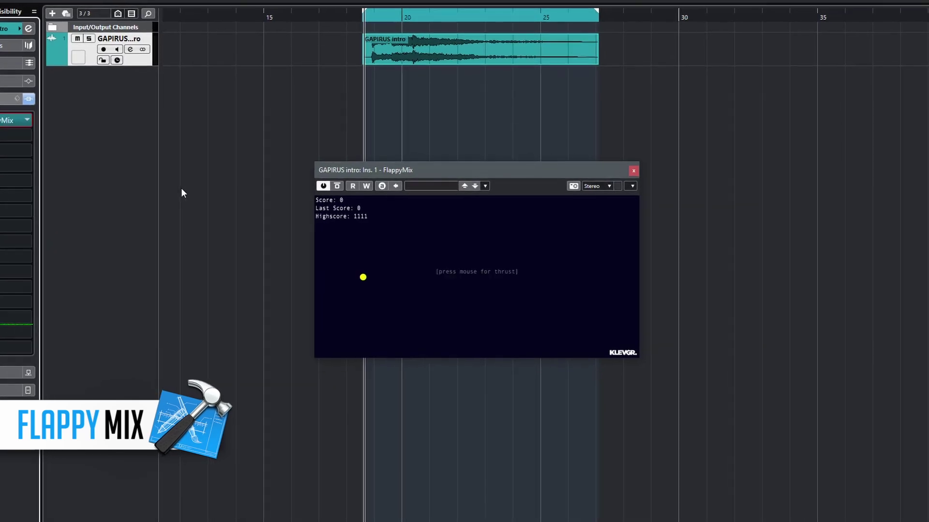
click(385, 298)
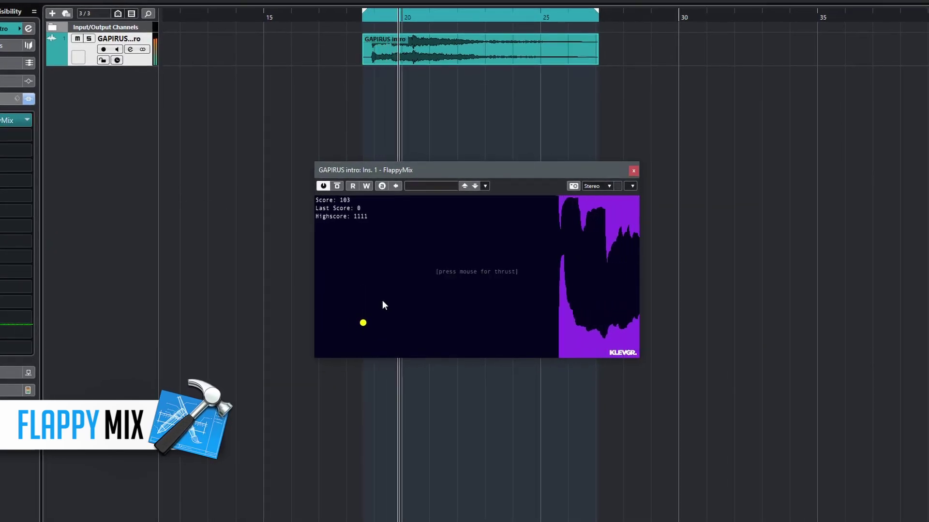
click(383, 301)
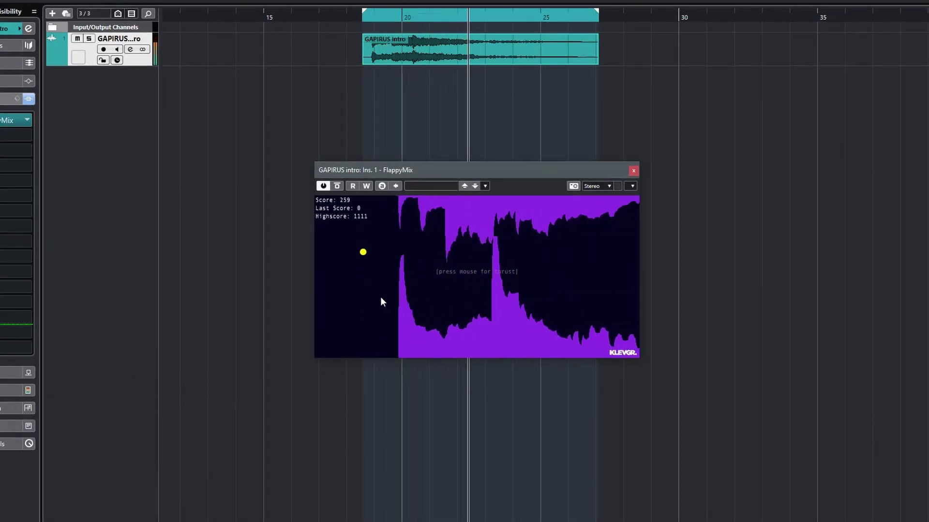
click(381, 298)
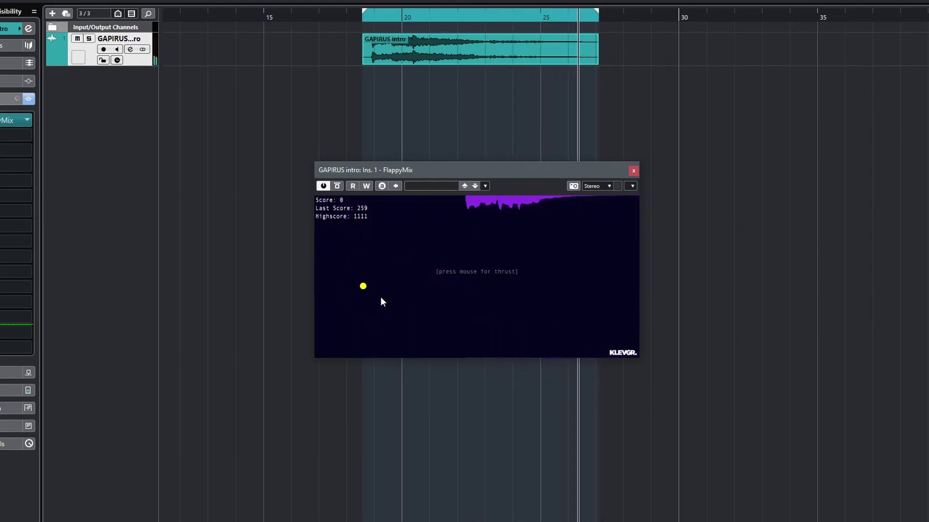
click(381, 298)
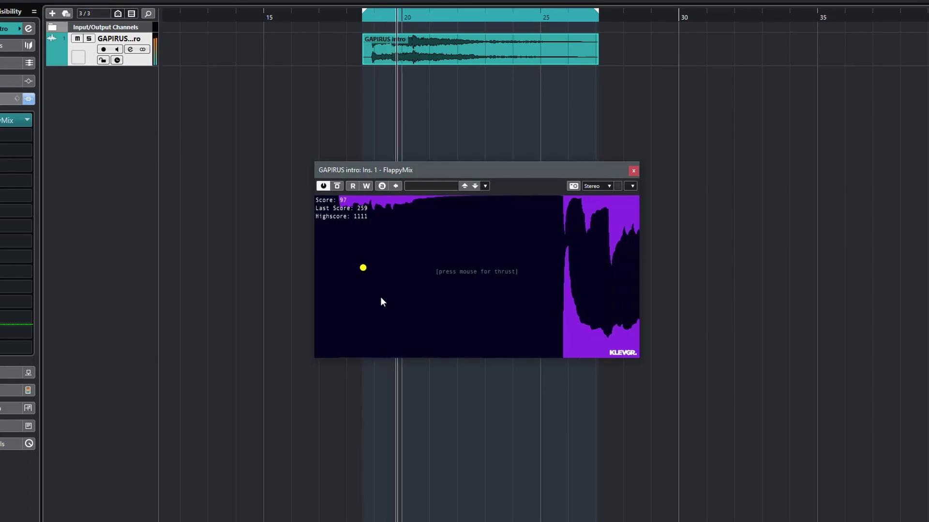
click(380, 296)
click(380, 297)
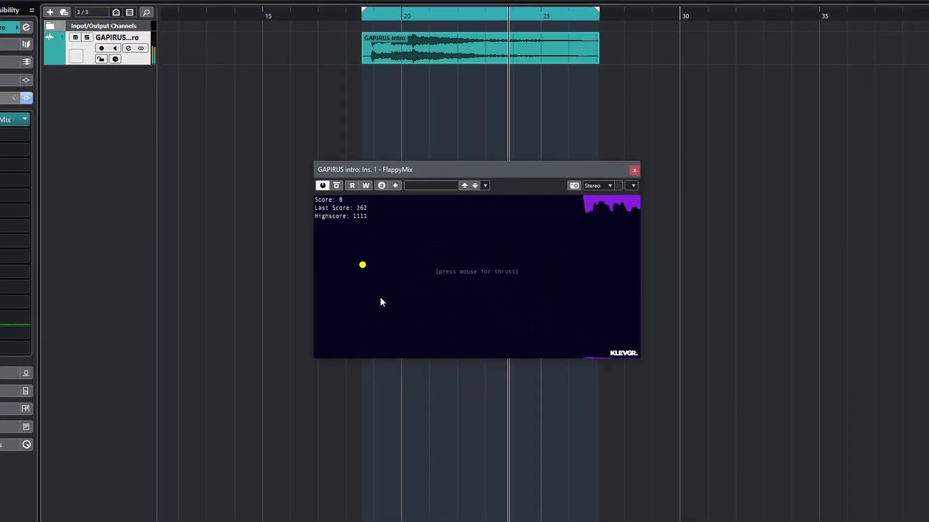
click(378, 294)
click(384, 294)
click(384, 293)
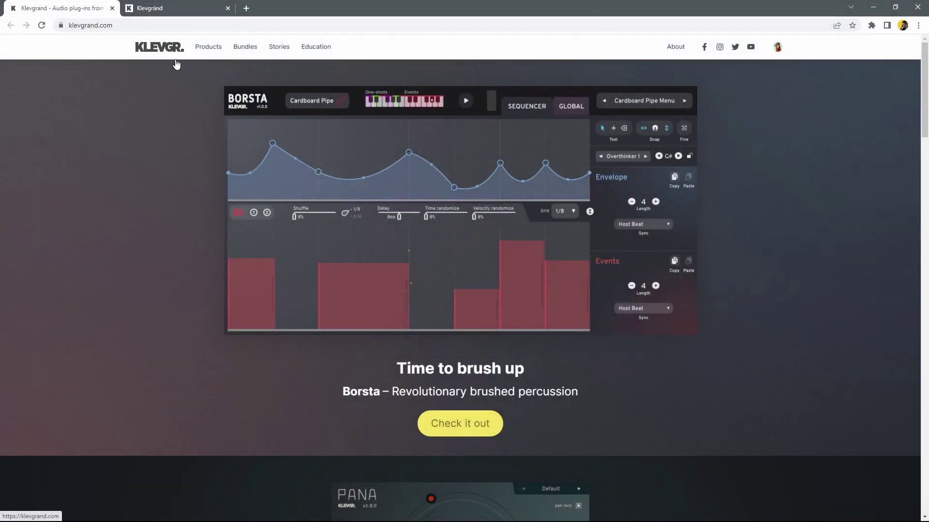
In the browser, go to the Klevgrand account page and open the Guiro product from the Exclusive content list
click(162, 9)
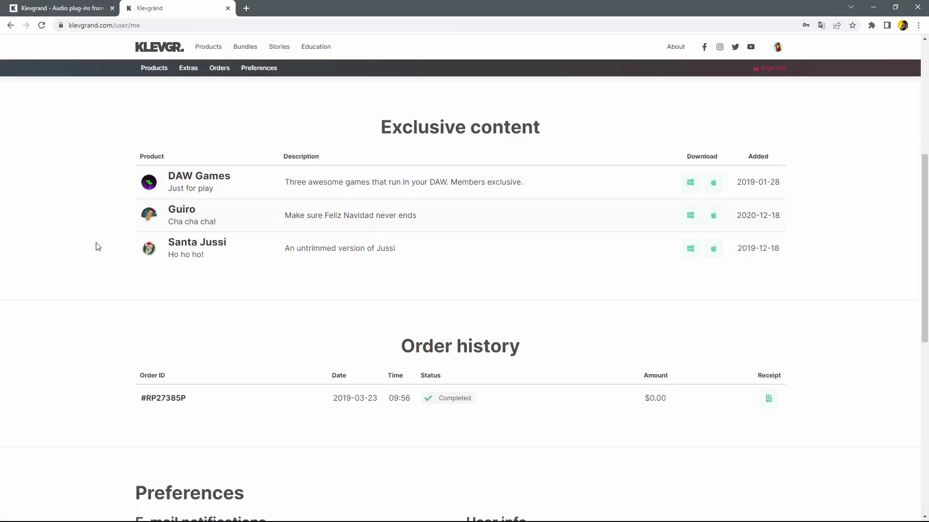
click(177, 222)
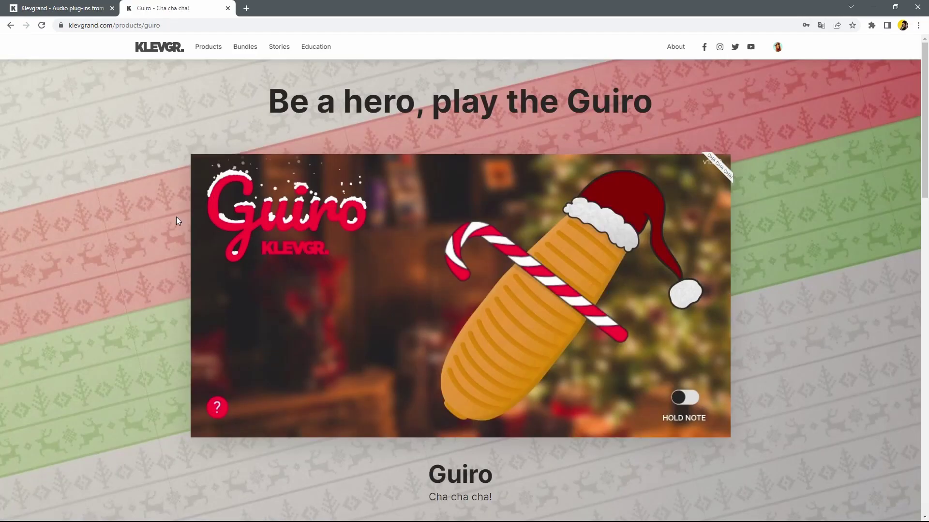